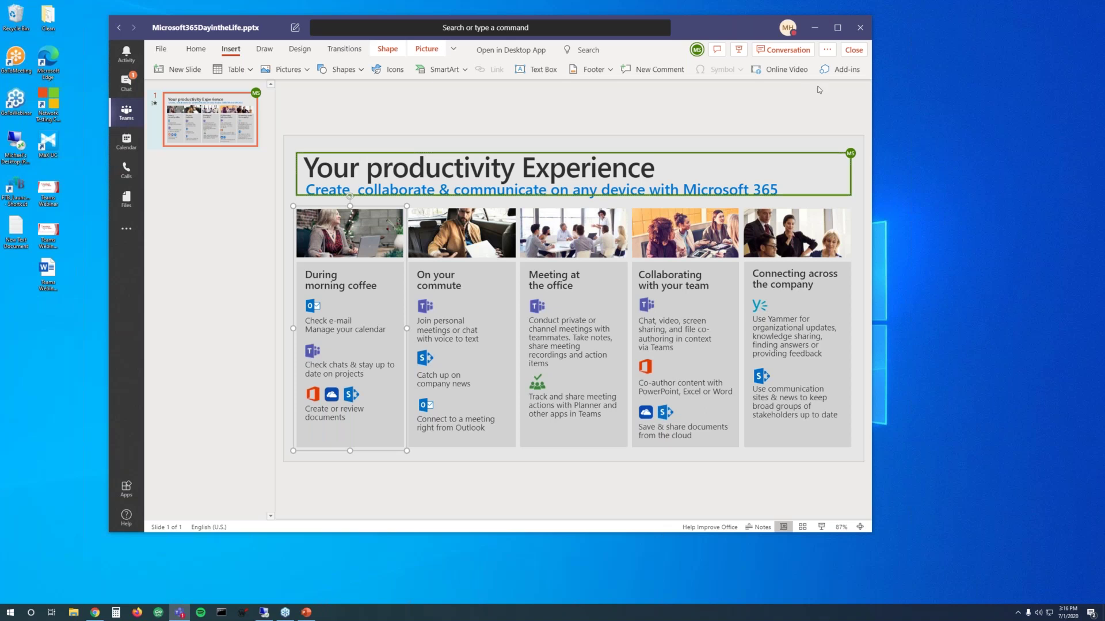
- Close the Microsoft365DayintheLife.pptx presentation and review the Teams a product offering channel's files and wiki
left_click(854, 50)
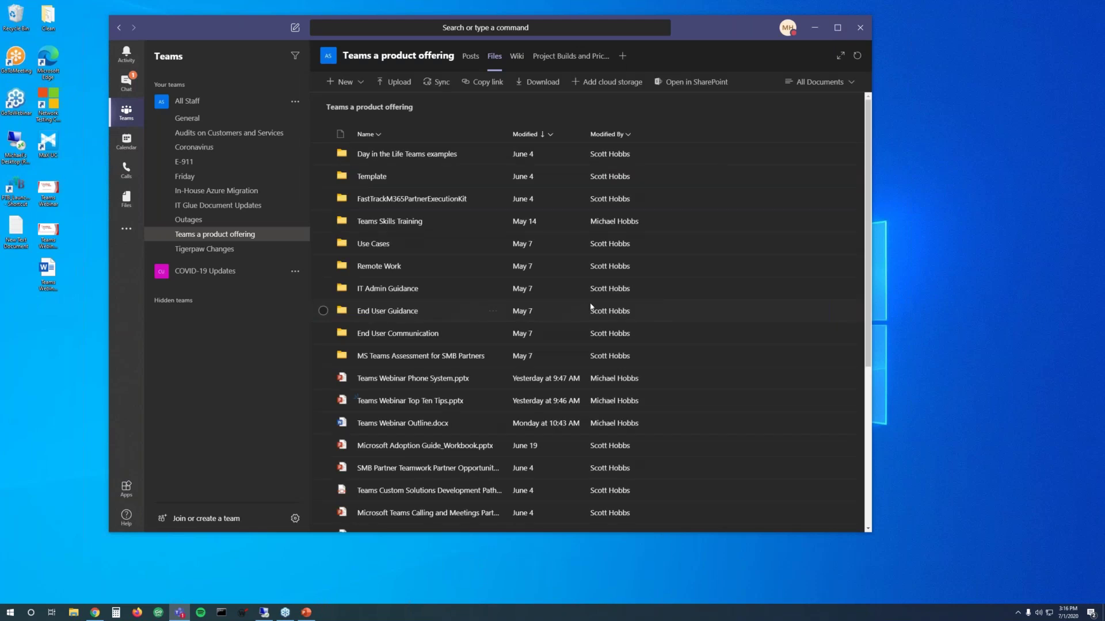
scroll(566, 363, "down", 5)
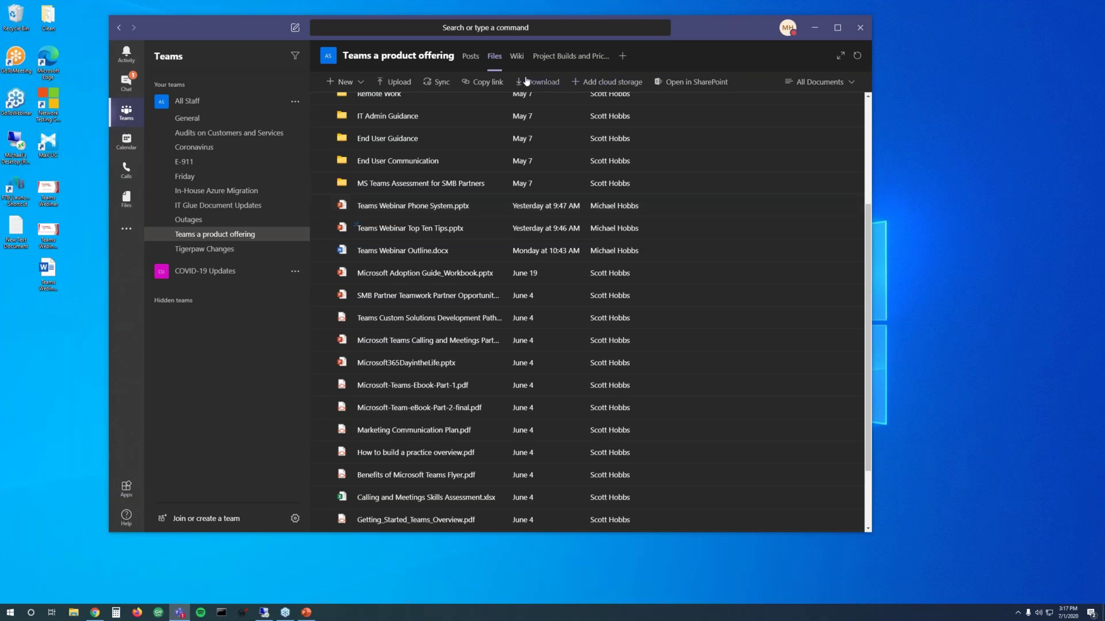
left_click(520, 60)
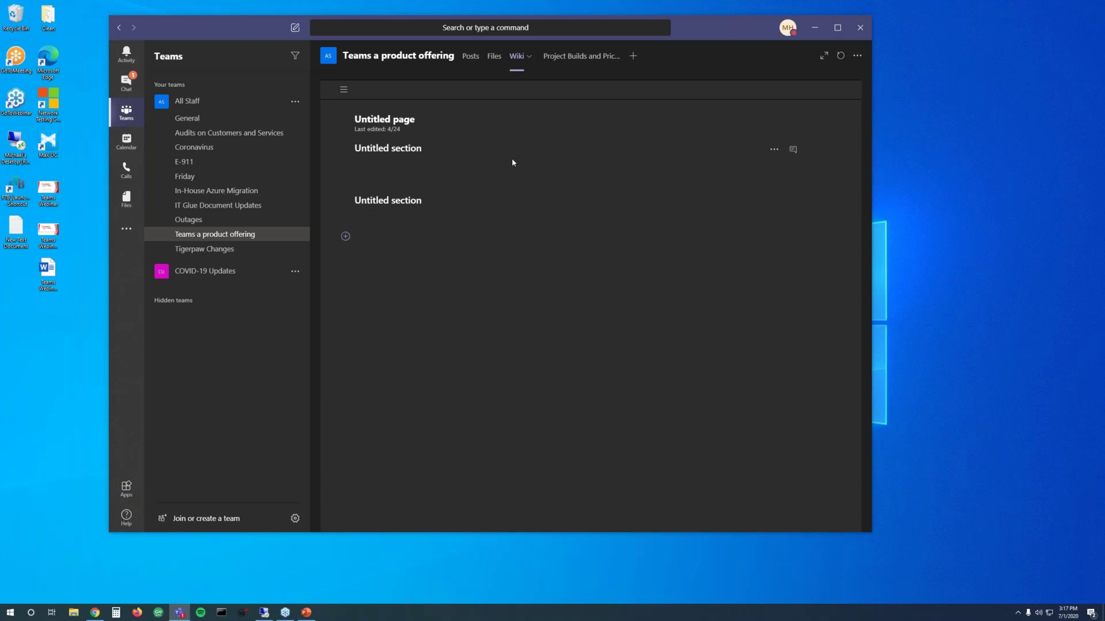
- View the General channel's wiki in the All Staff team and the options for joining or creating a team
left_click(189, 122)
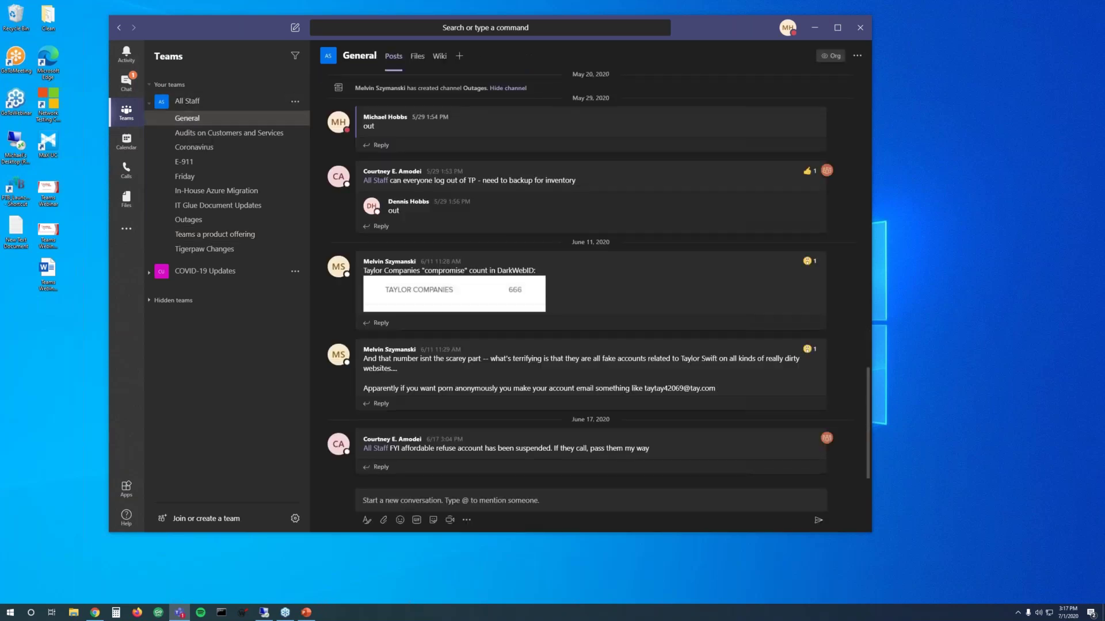
left_click(439, 57)
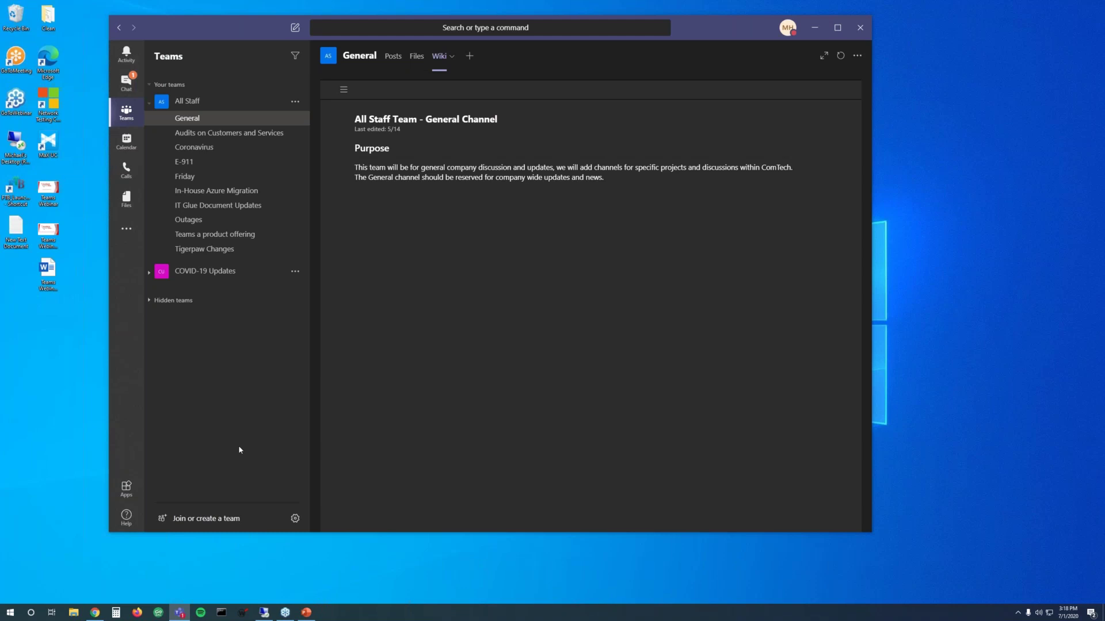
left_click(207, 519)
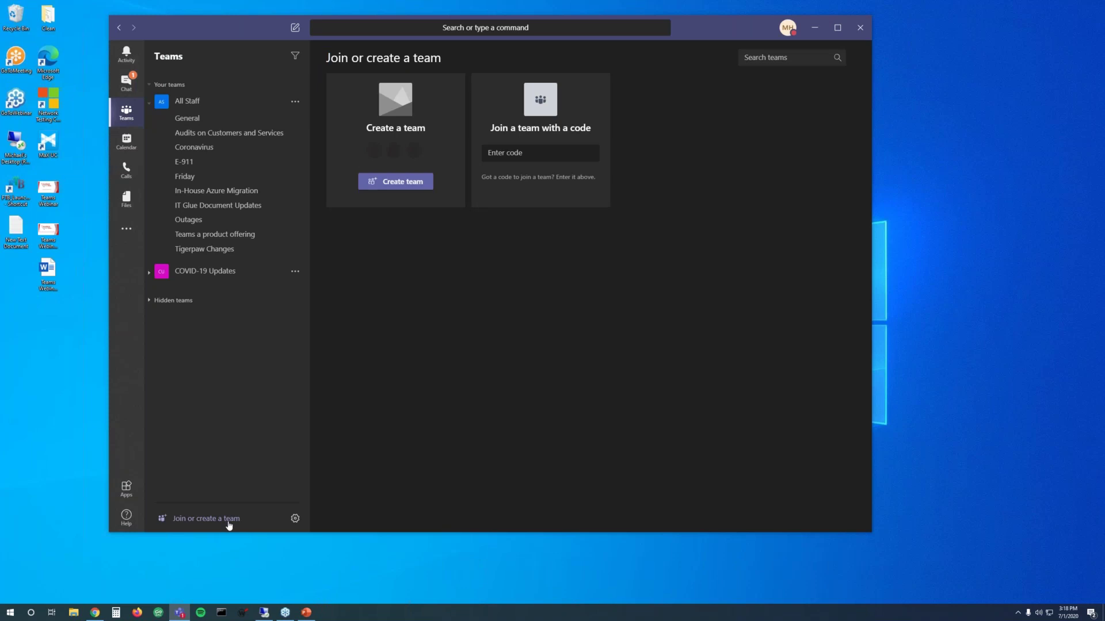
left_click(770, 57)
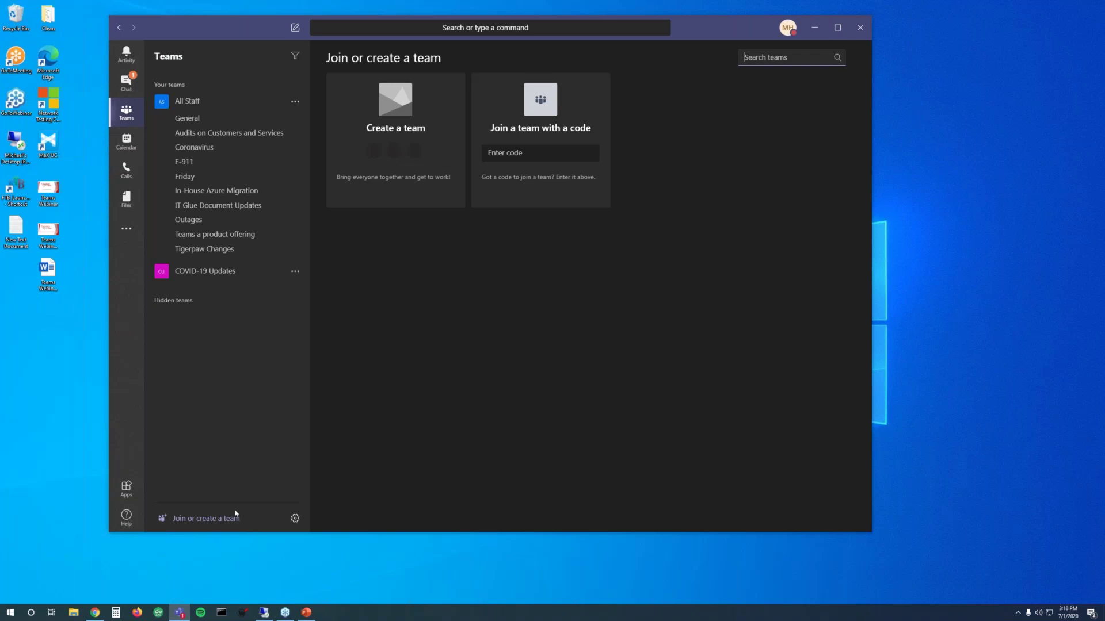
- Switch to the Teams Webinar slide show in PowerPoint and minimize it again
left_click(306, 612)
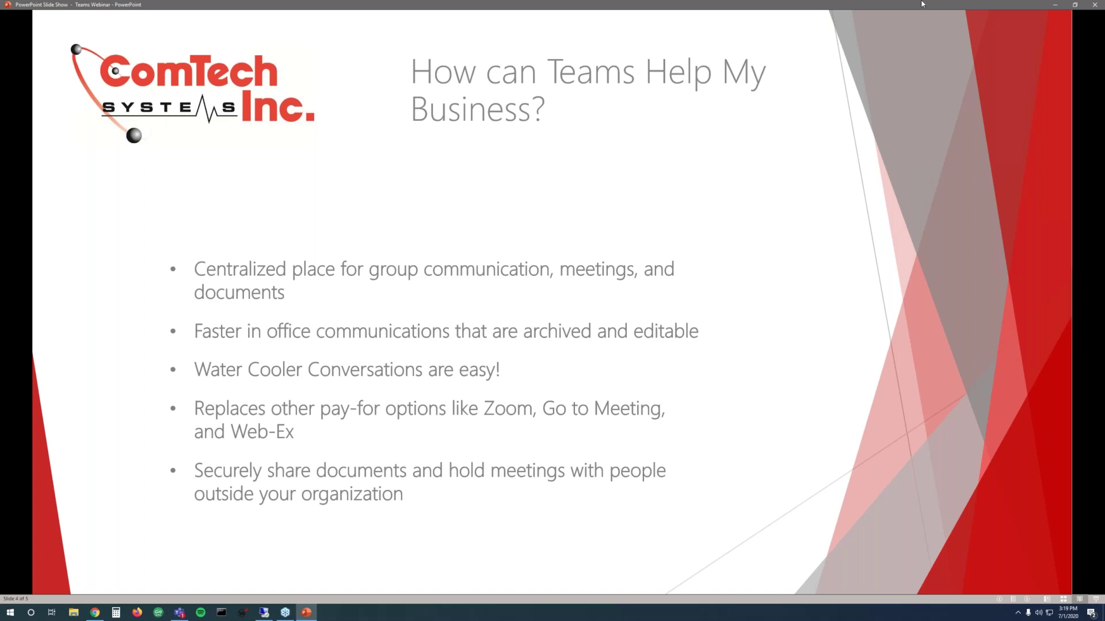
left_click(1051, 5)
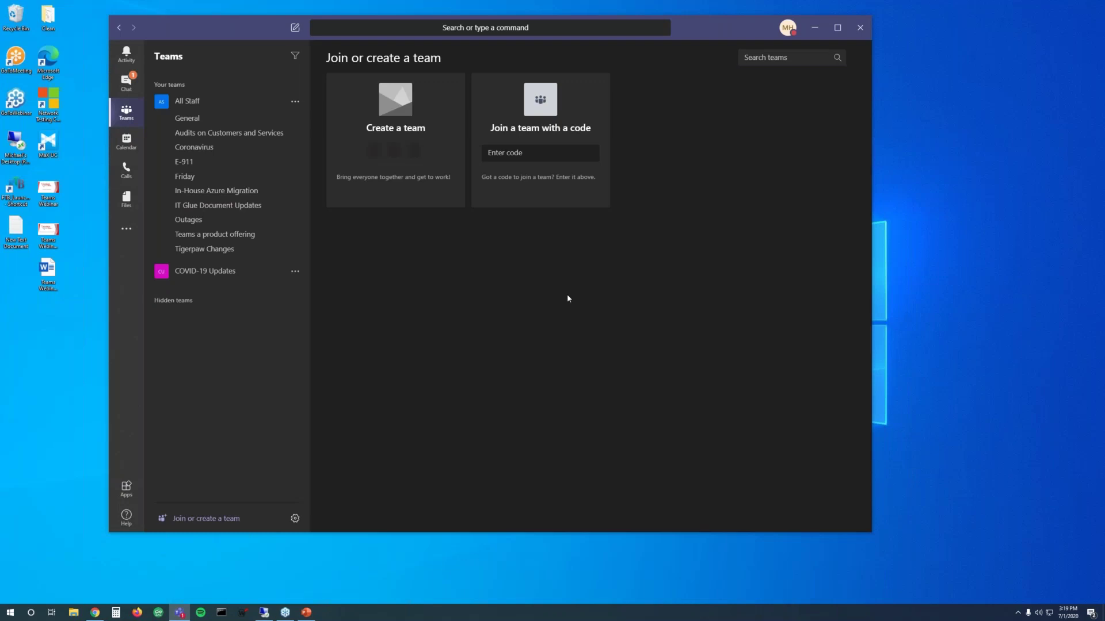
- Open the unread one-to-one chat with the colleague from the recent conversations
left_click(127, 82)
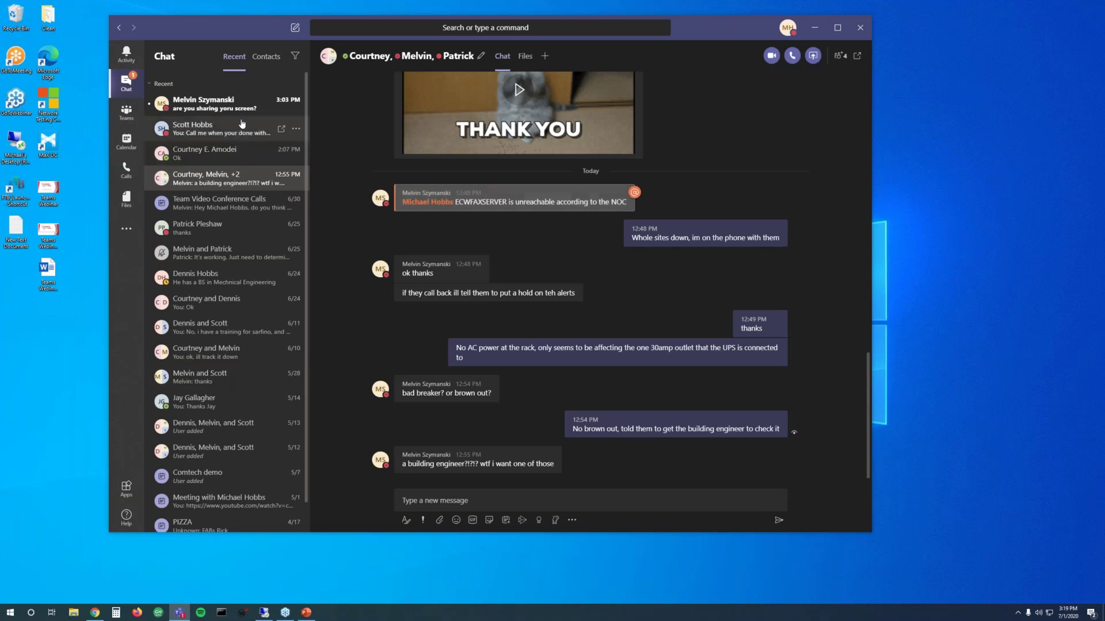
left_click(230, 103)
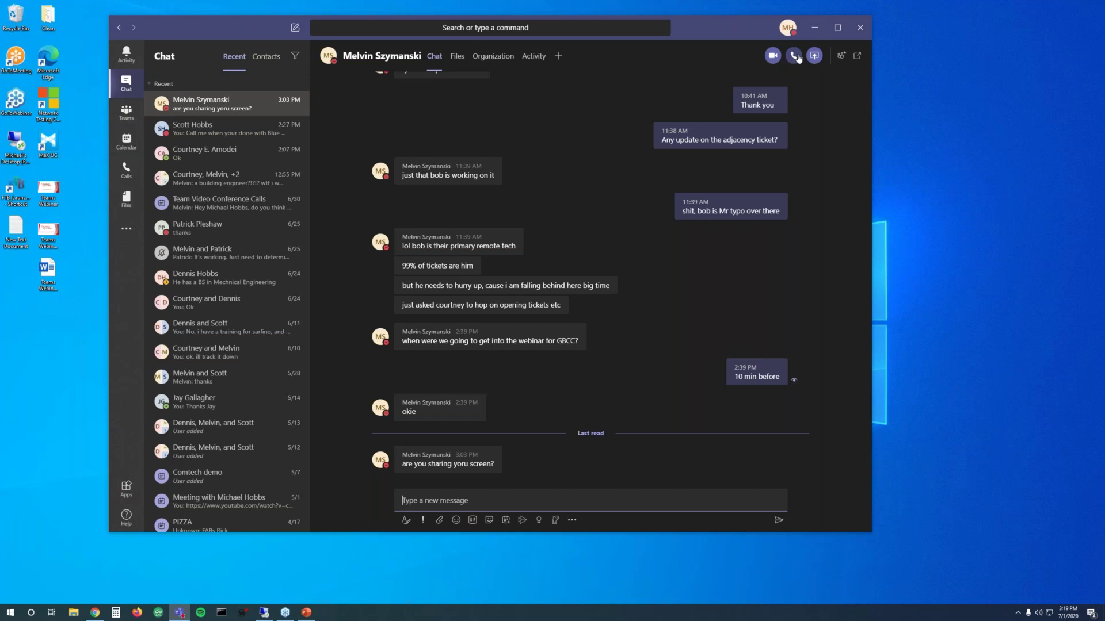
left_click(798, 58)
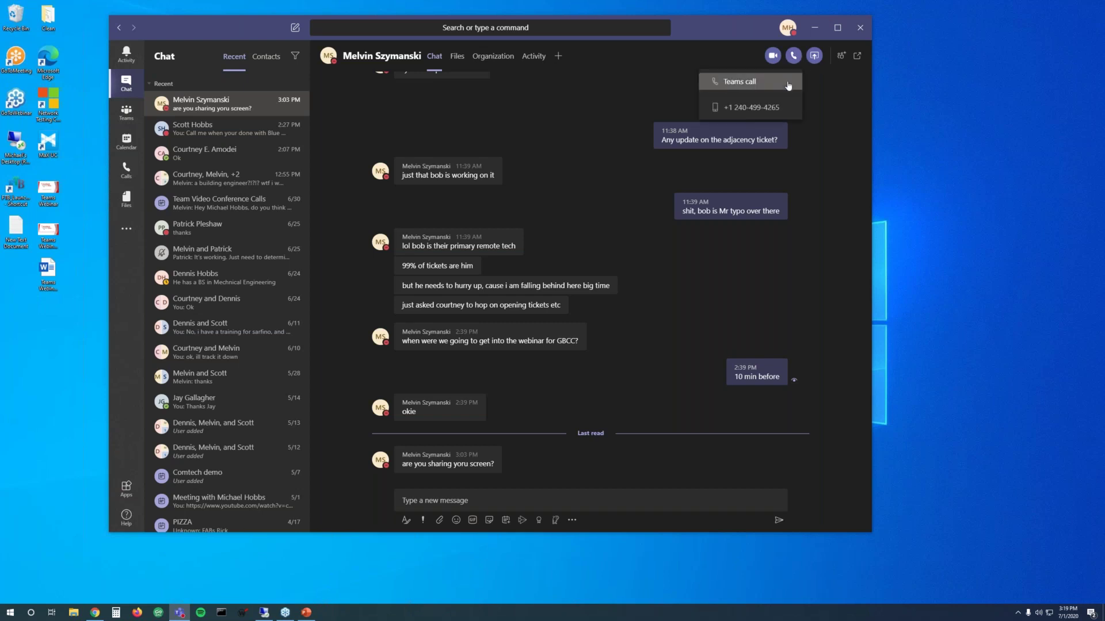
left_click(796, 76)
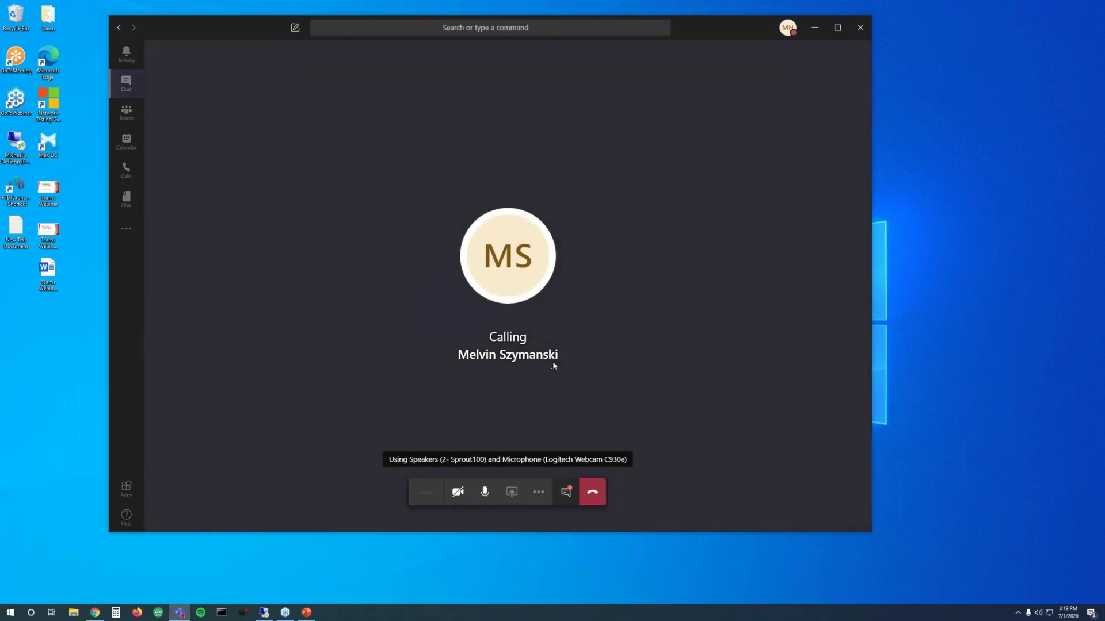
left_click(484, 492)
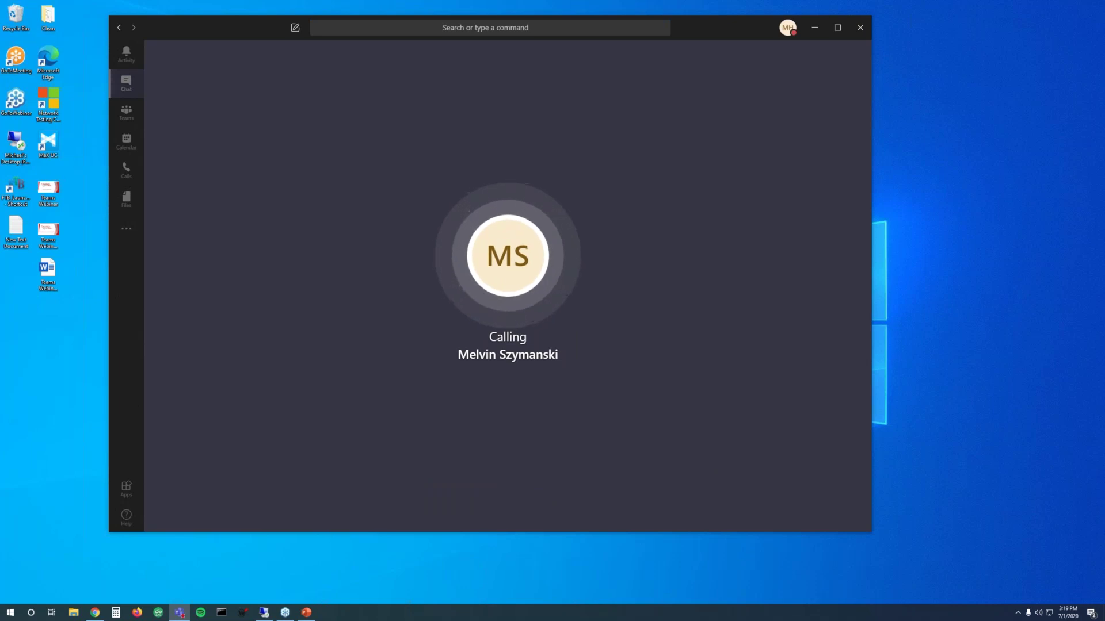
left_click(596, 497)
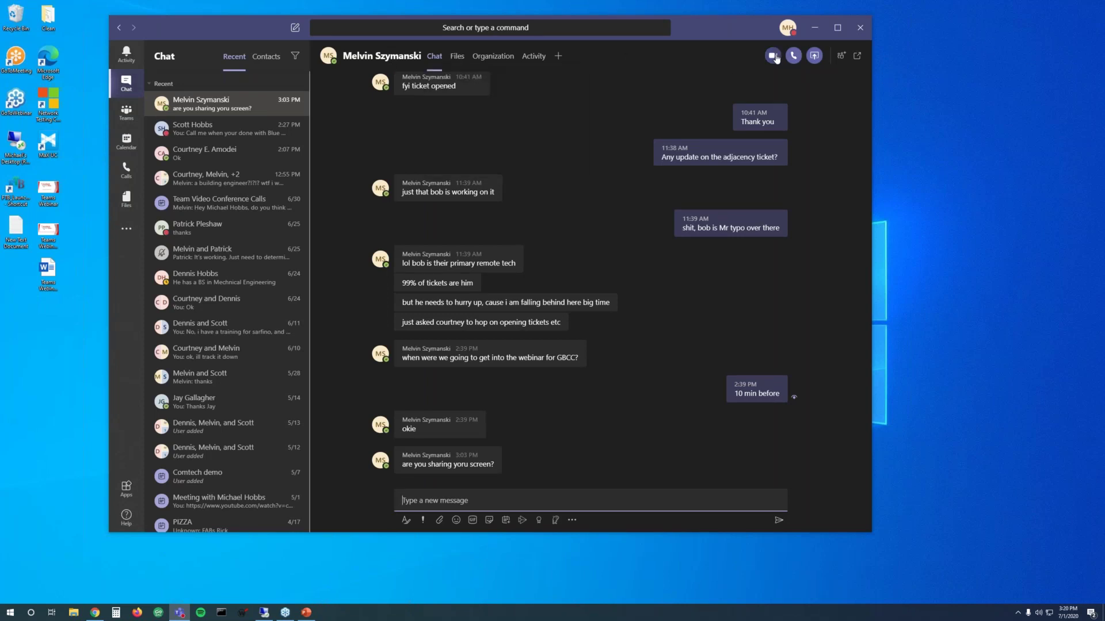
- Start a Teams call with the colleague from the open chat
left_click(794, 55)
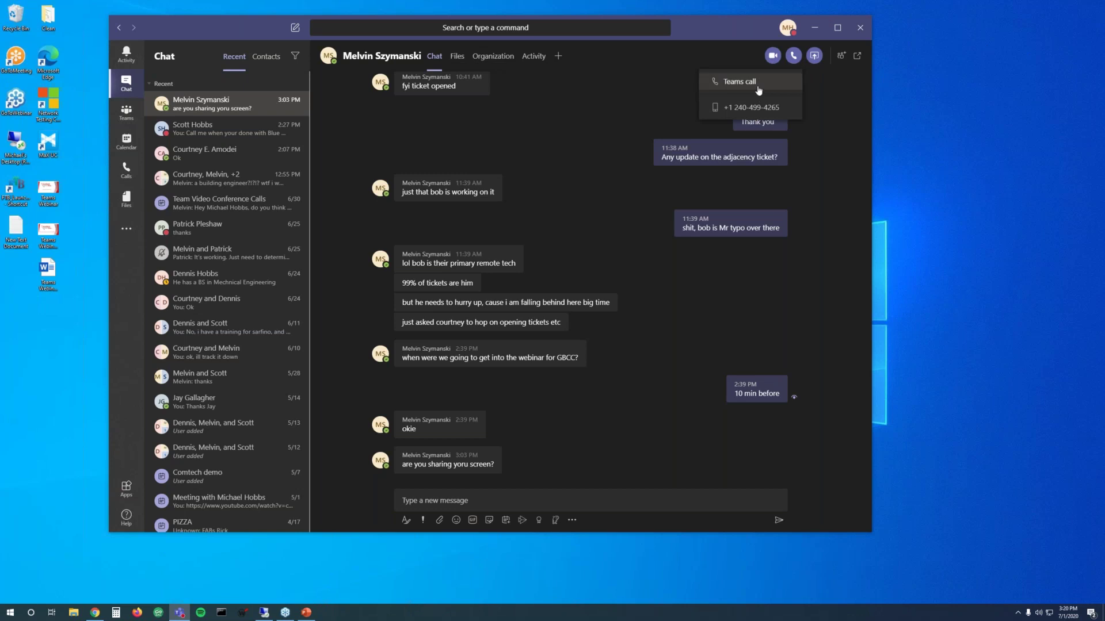
left_click(759, 85)
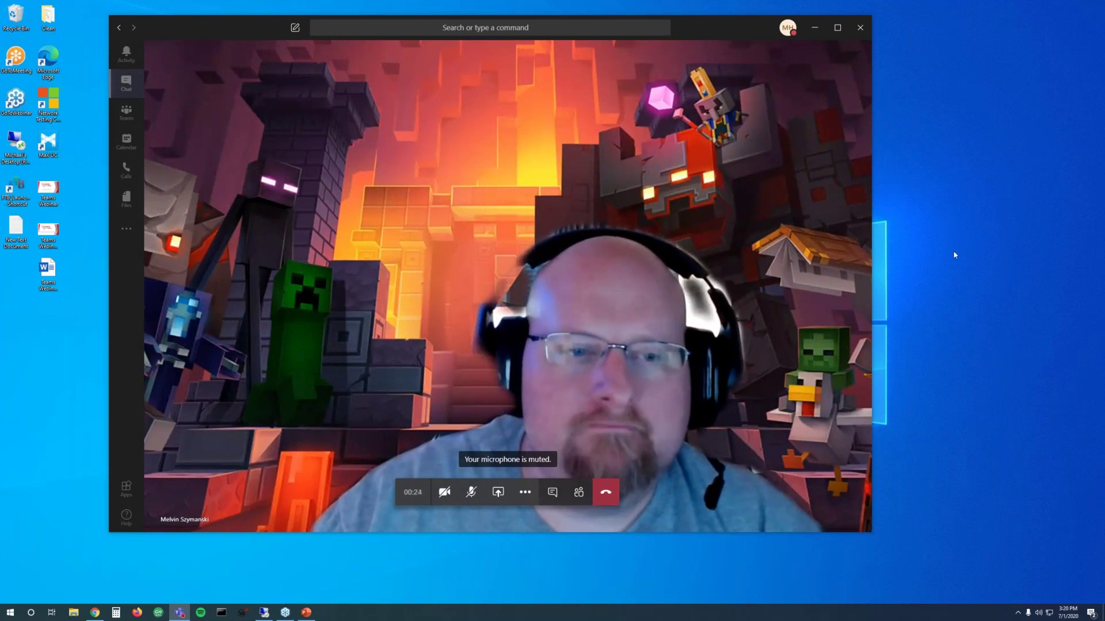
- Shrink the call window and place it near the middle of the desktop
double_click(744, 28)
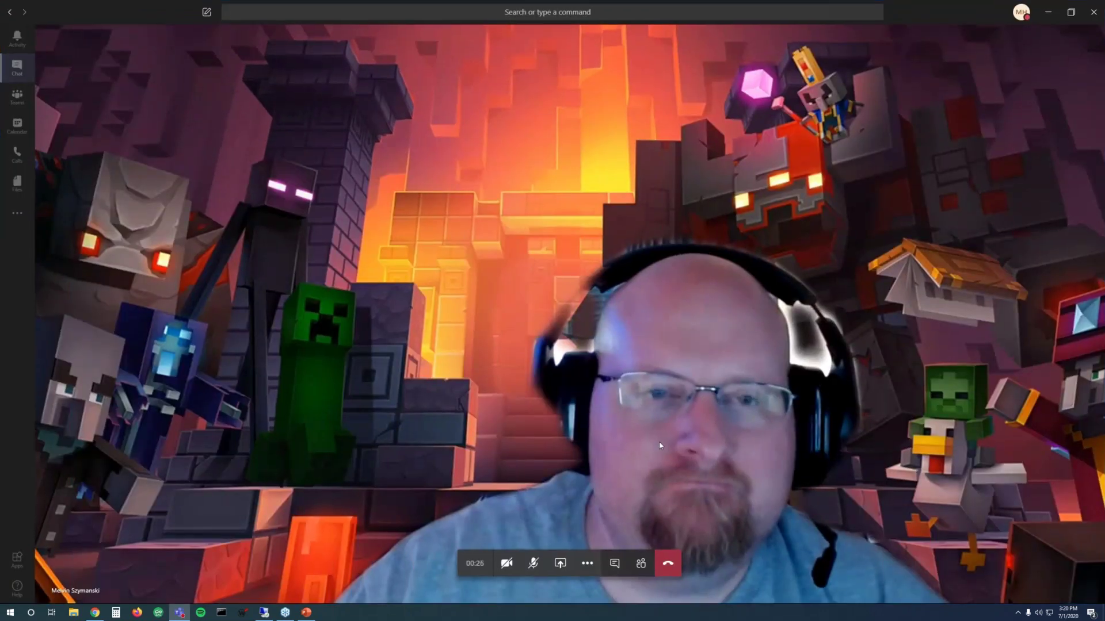
left_click_drag(694, 5, 540, 18)
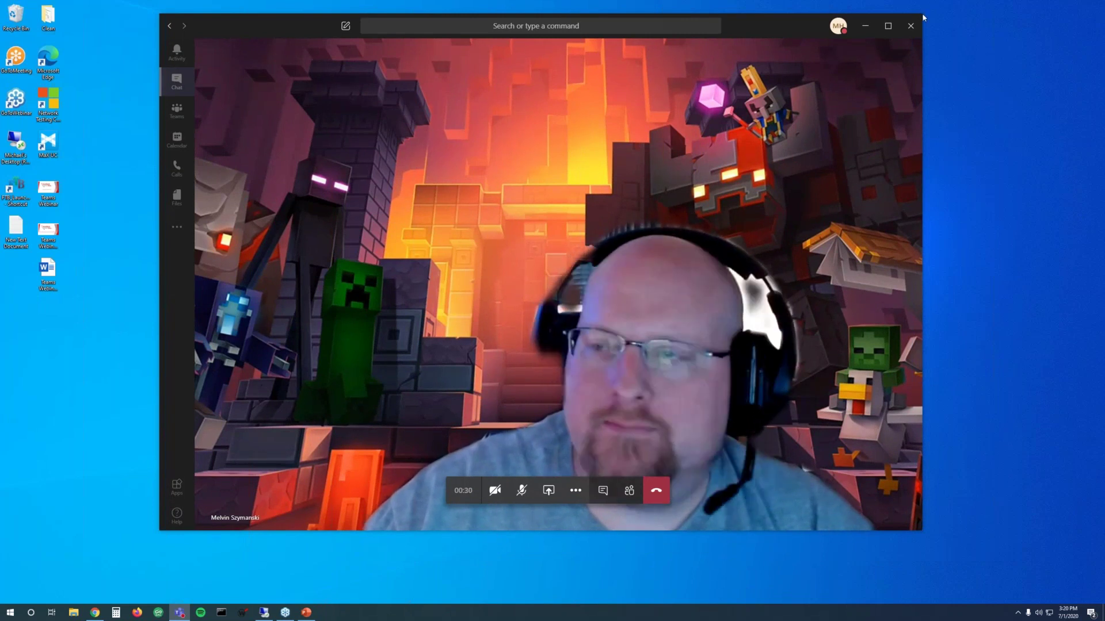
left_click_drag(923, 12, 668, 120)
left_click_drag(560, 125, 714, 39)
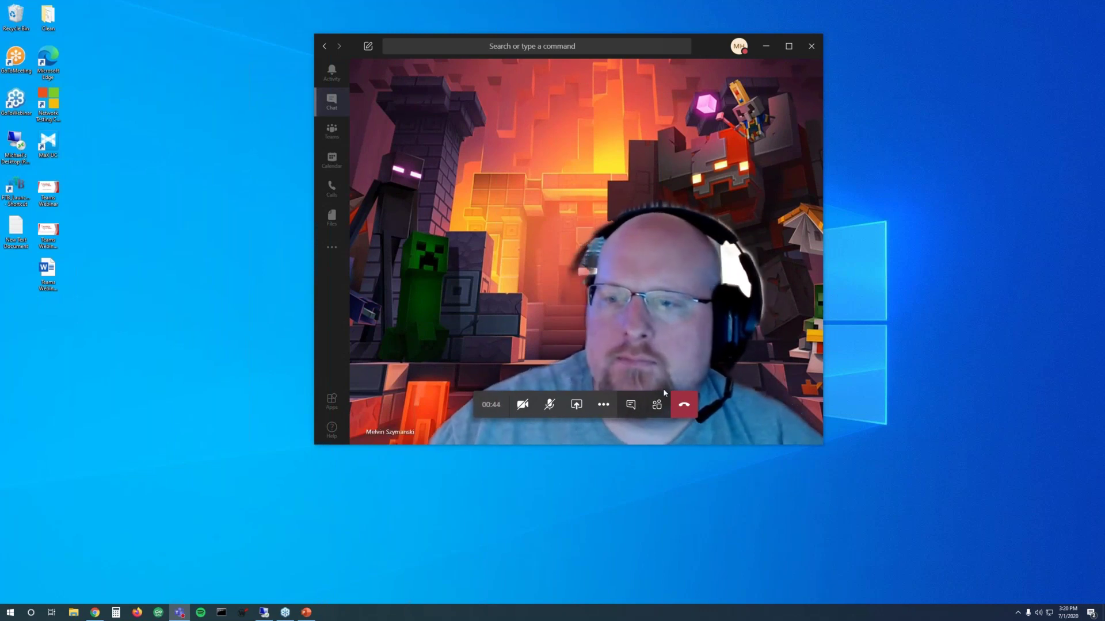
- Search for another colleague to invite to the call by first name, clear the search and close the participant list
left_click(657, 405)
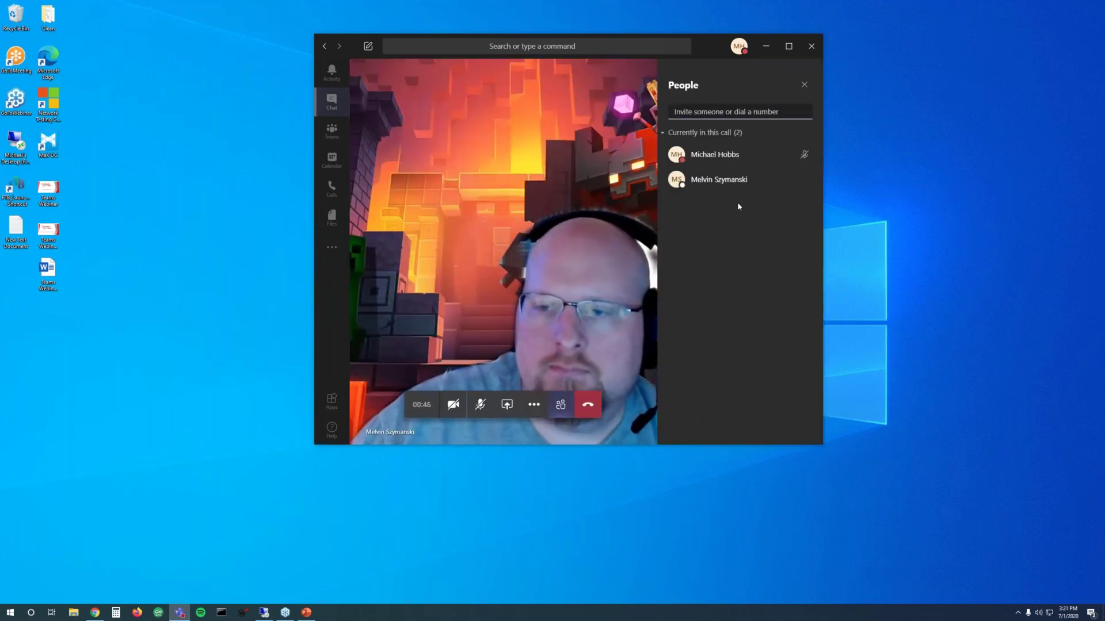
type("Scott")
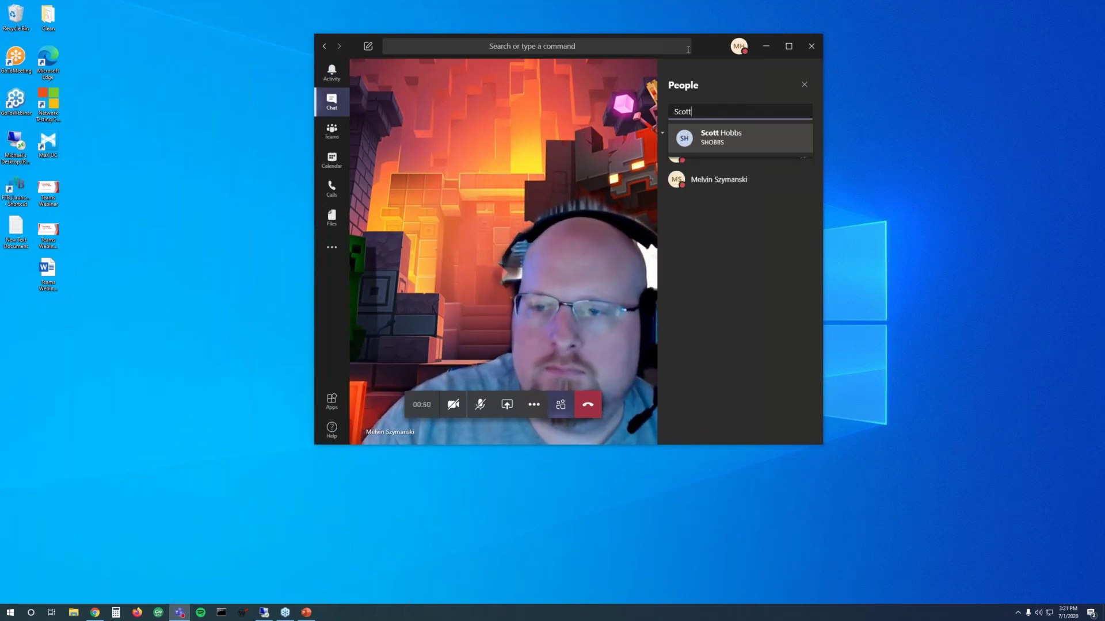
key("BackSpace")
key("BackSpace")
key("BackSpace")
key("BackSpace")
key("BackSpace")
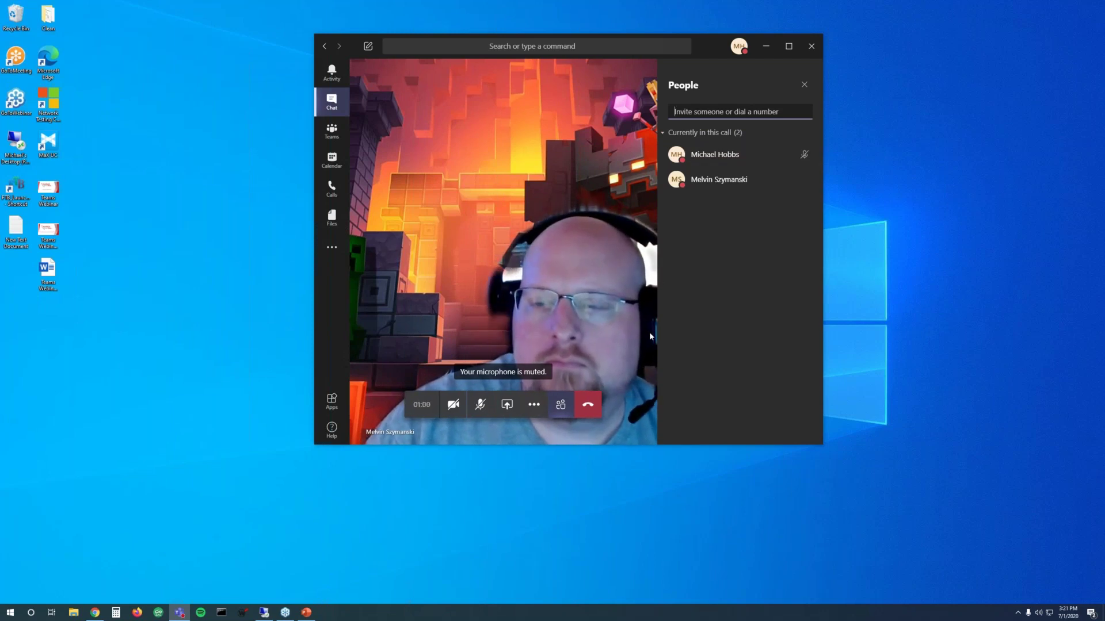
left_click(804, 84)
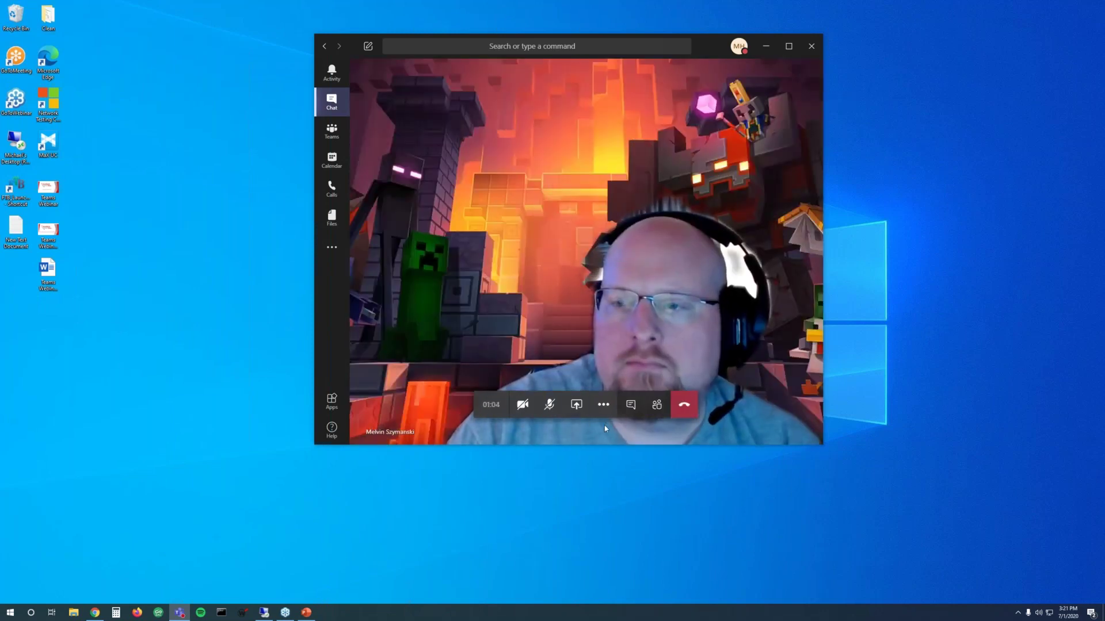
- Review the chat conversation inside the call, close it and reposition the call window on the desktop
left_click(630, 405)
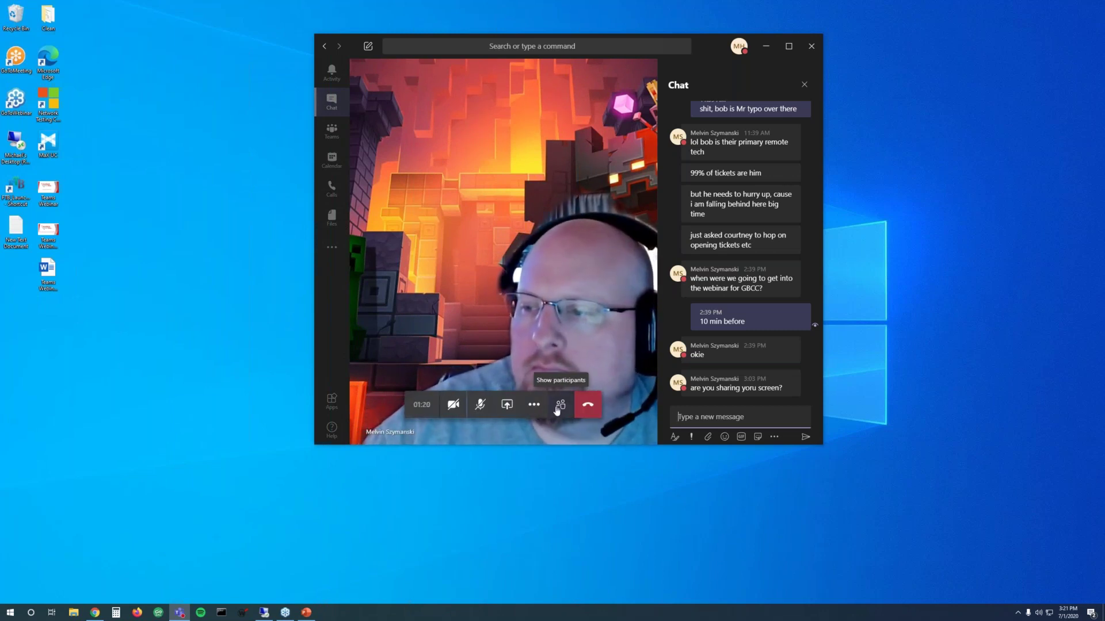
left_click(805, 84)
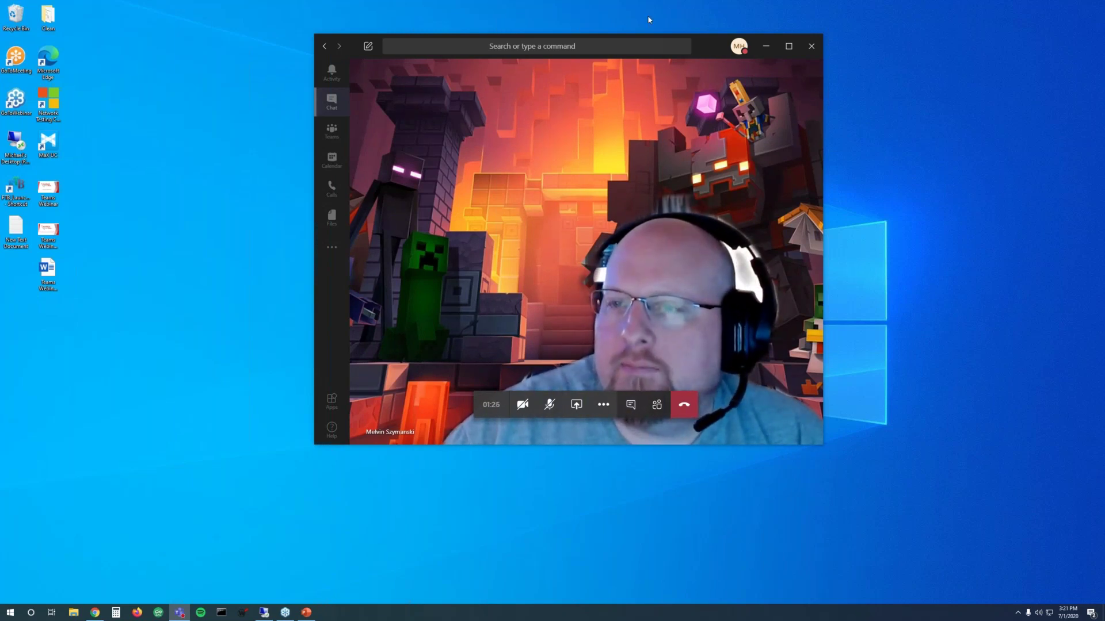
left_click_drag(709, 52, 613, 39)
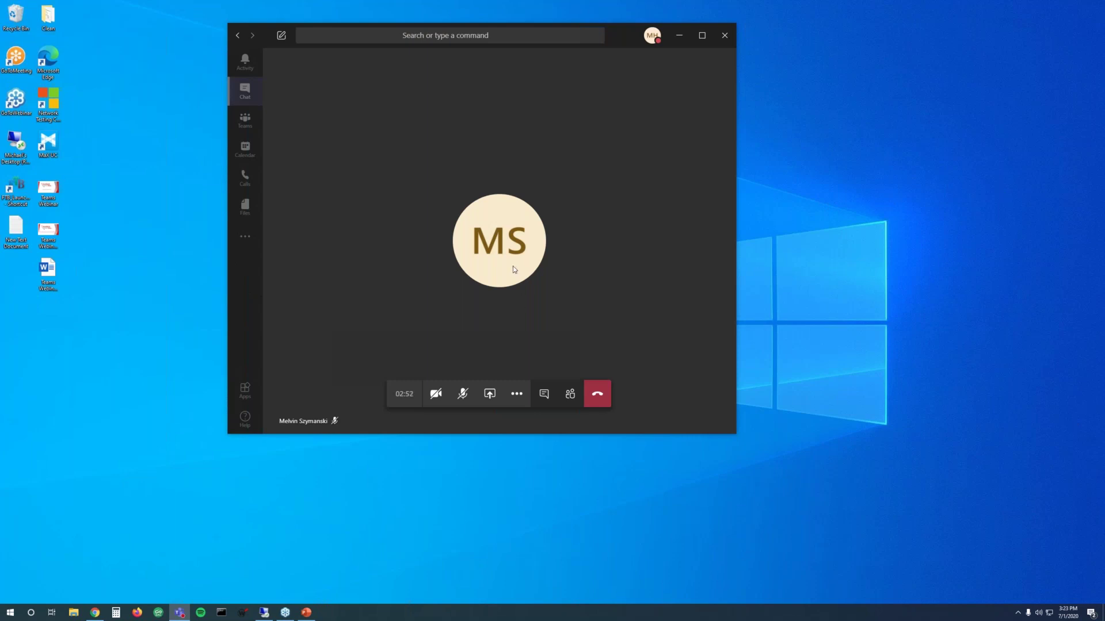
- View the call participant's contact card and the list of additional call actions
mouse_move(530, 240)
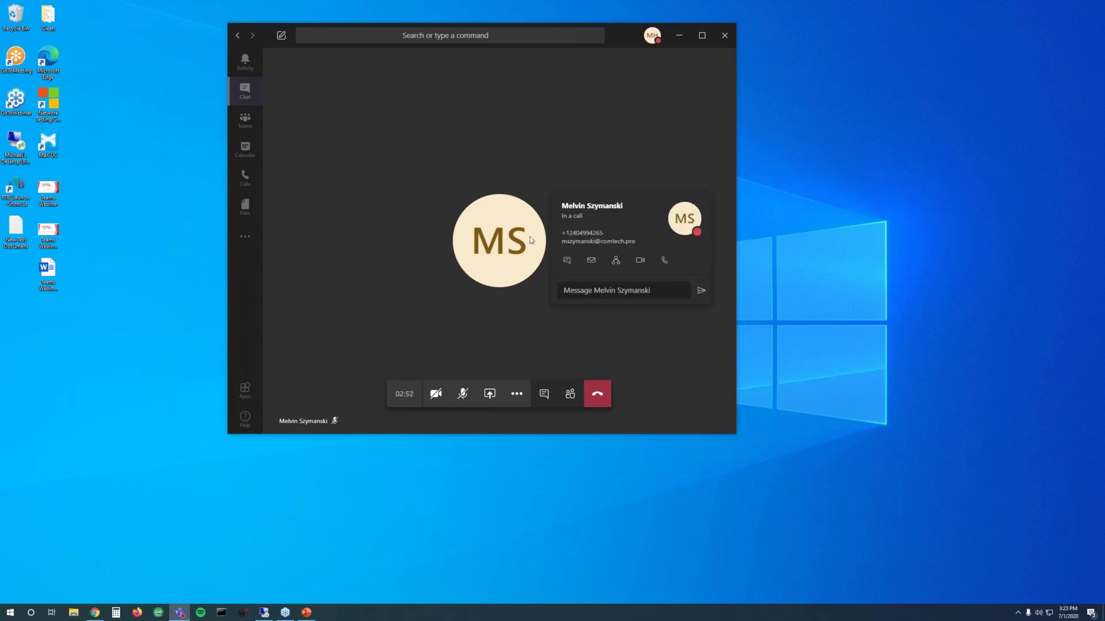
left_click(516, 397)
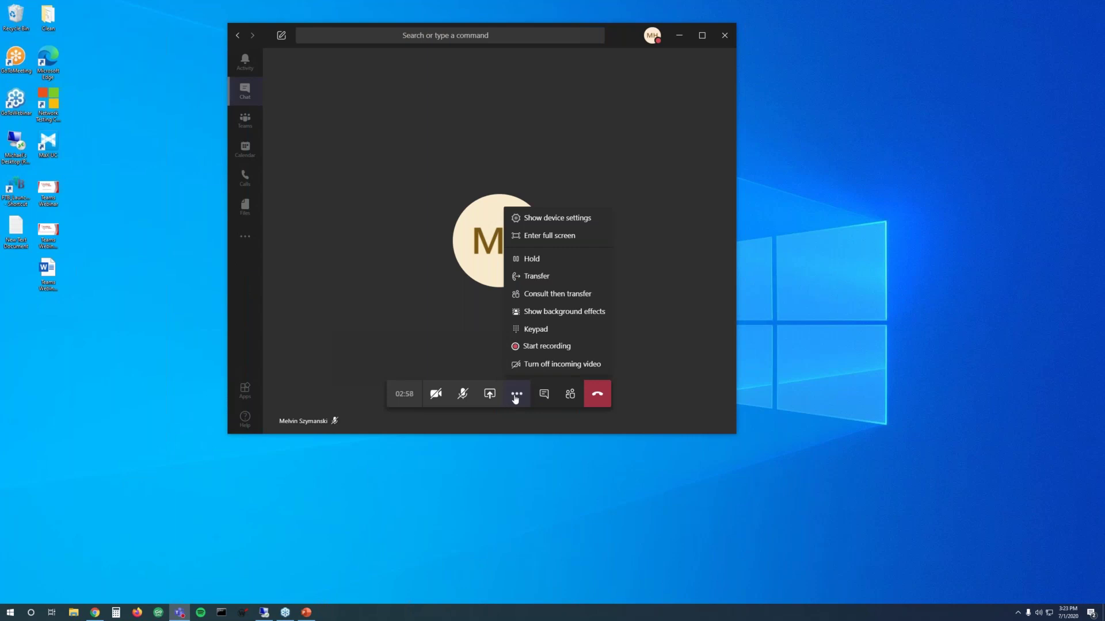
left_click(525, 426)
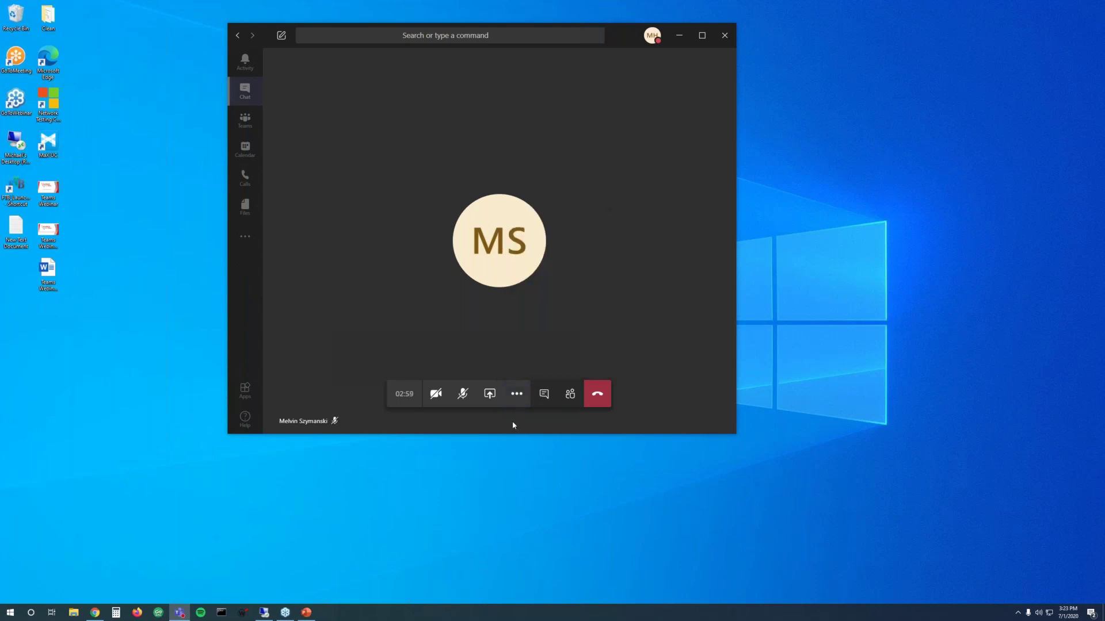
- Review the desktop, window and PowerPoint sharing choices for the call and close them without sharing
left_click(489, 396)
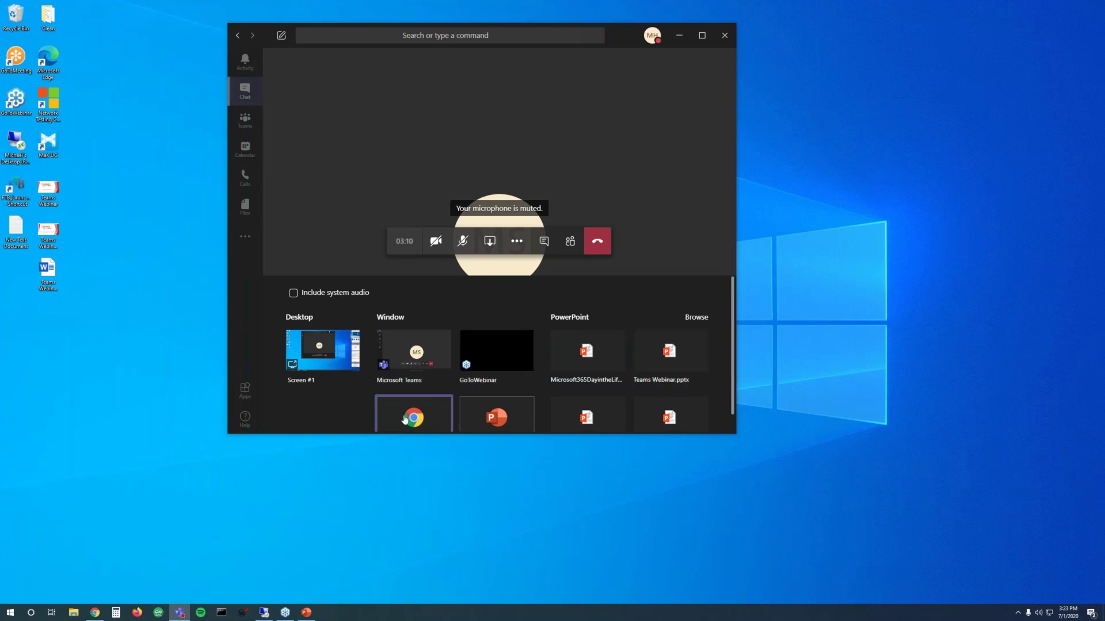
left_click(489, 242)
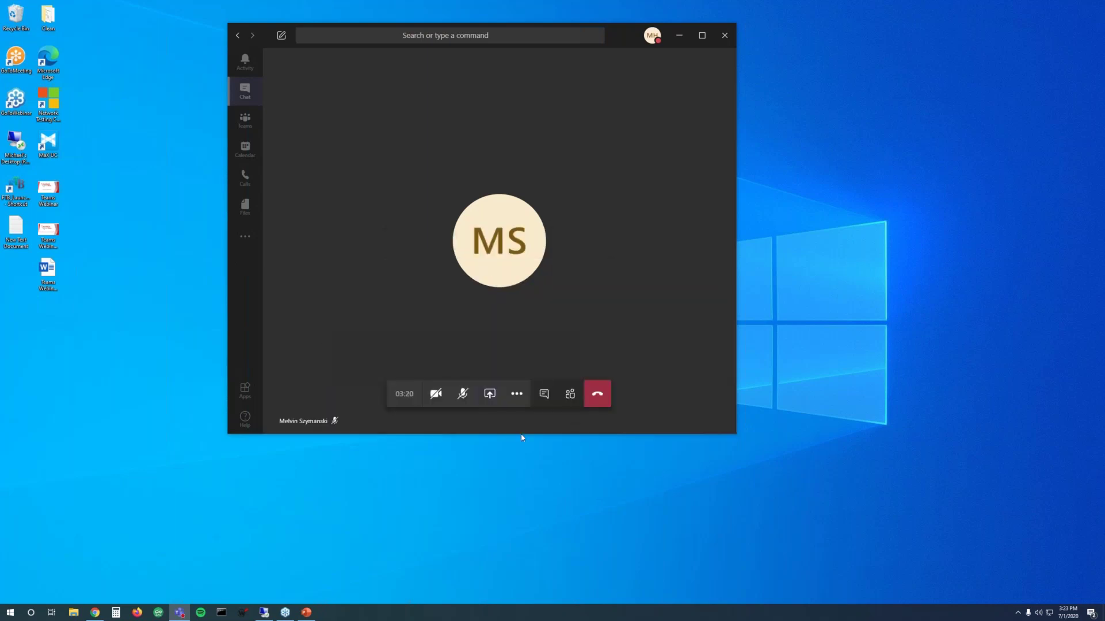
- Open the call's device settings to examine the speaker, microphone and camera choices
left_click(516, 393)
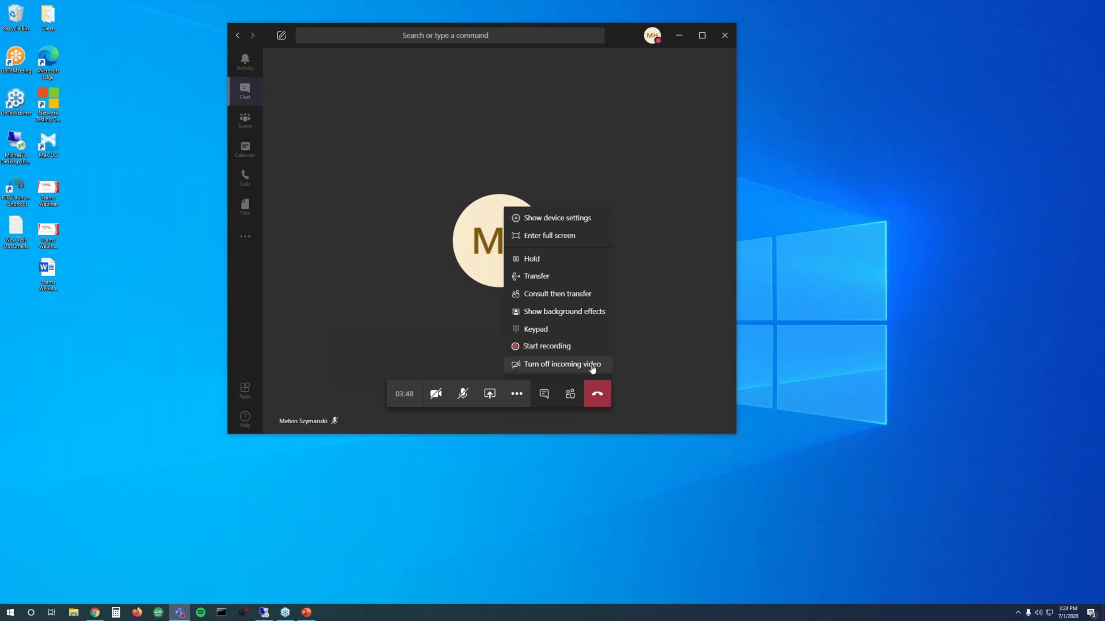
left_click(594, 225)
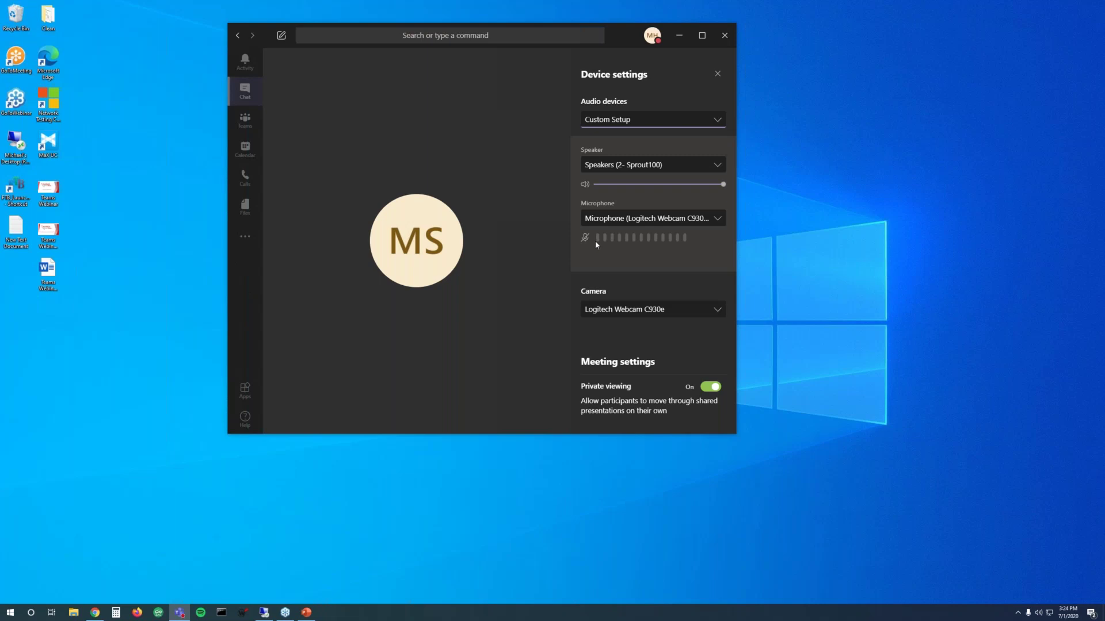
mouse_move(604, 262)
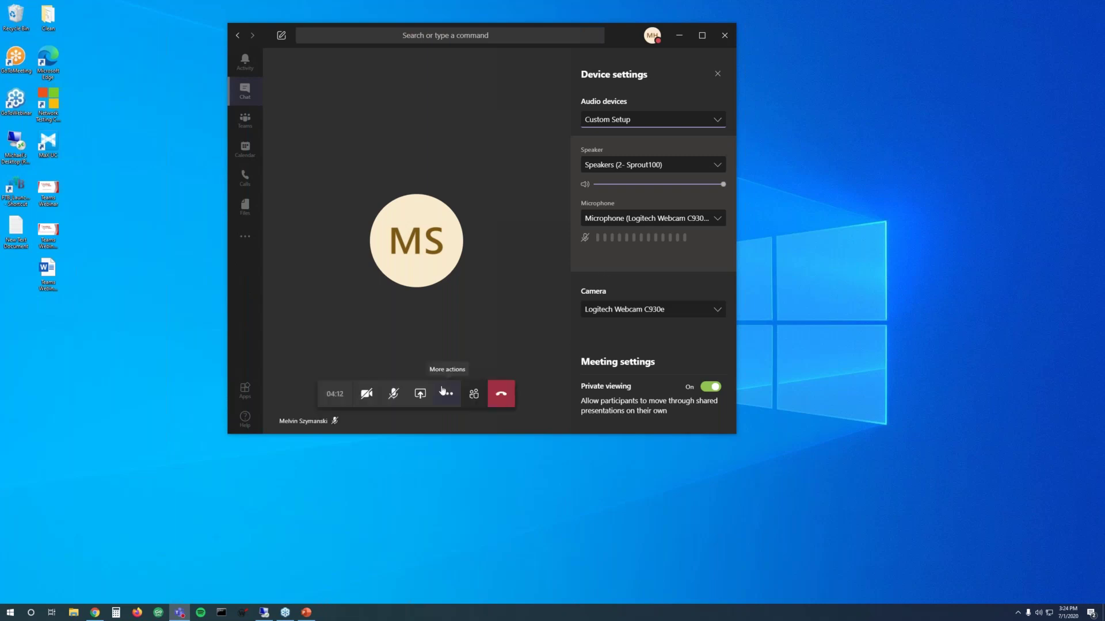
- Examine the speaker choices, speaker volume and microphone mute control while the call's device settings are open
left_click(641, 167)
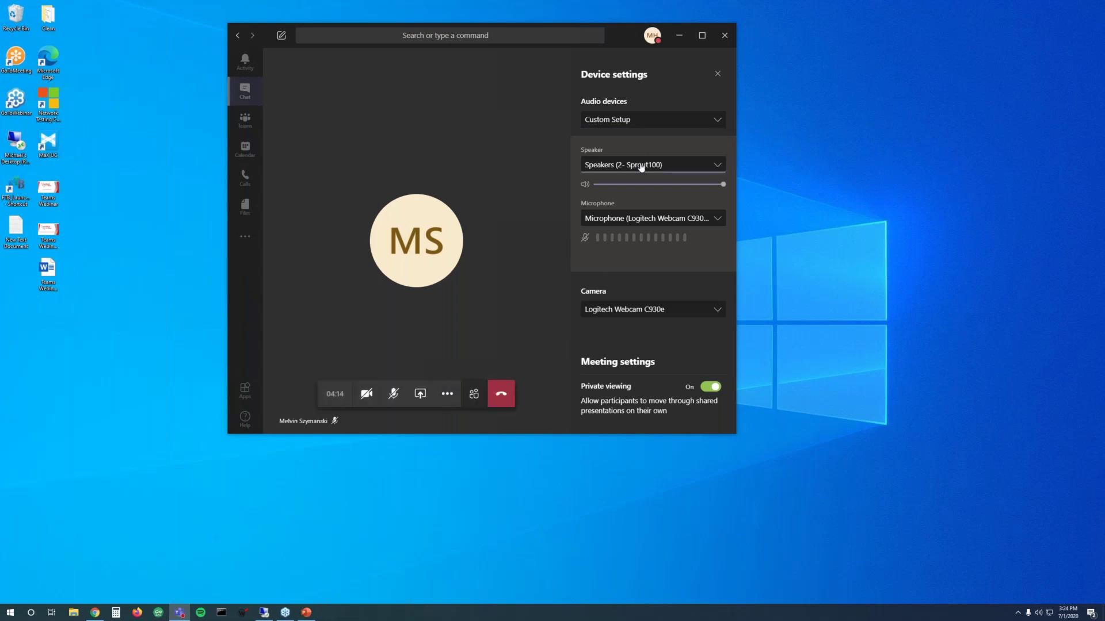
left_click(656, 166)
left_click_drag(670, 185, 751, 184)
left_click(394, 393)
left_click(397, 397)
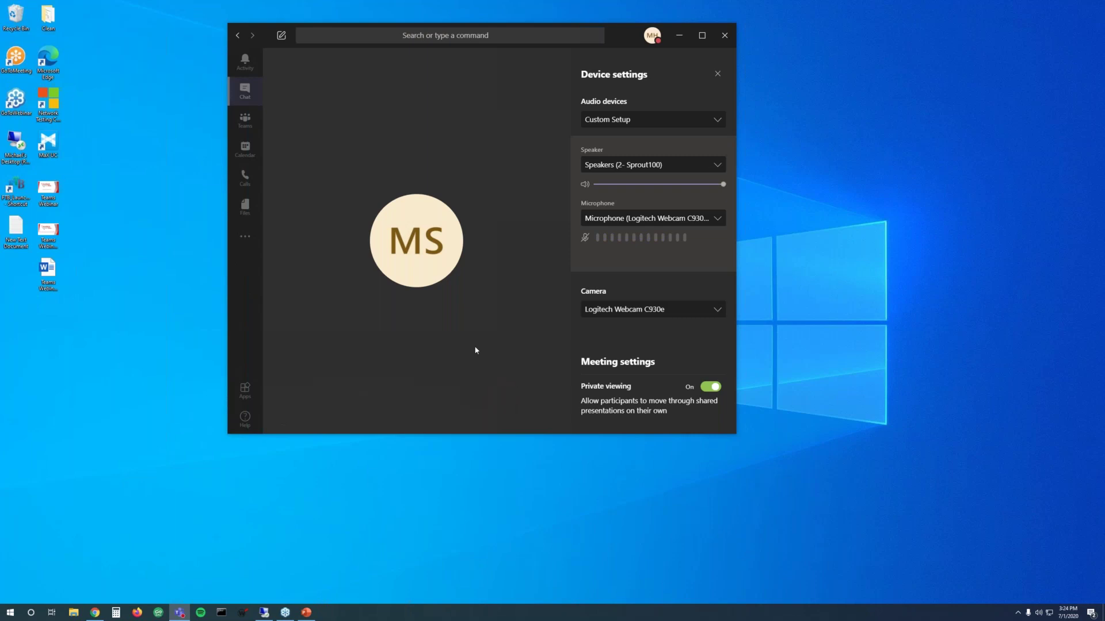
- Close the device settings and end the call
left_click(716, 76)
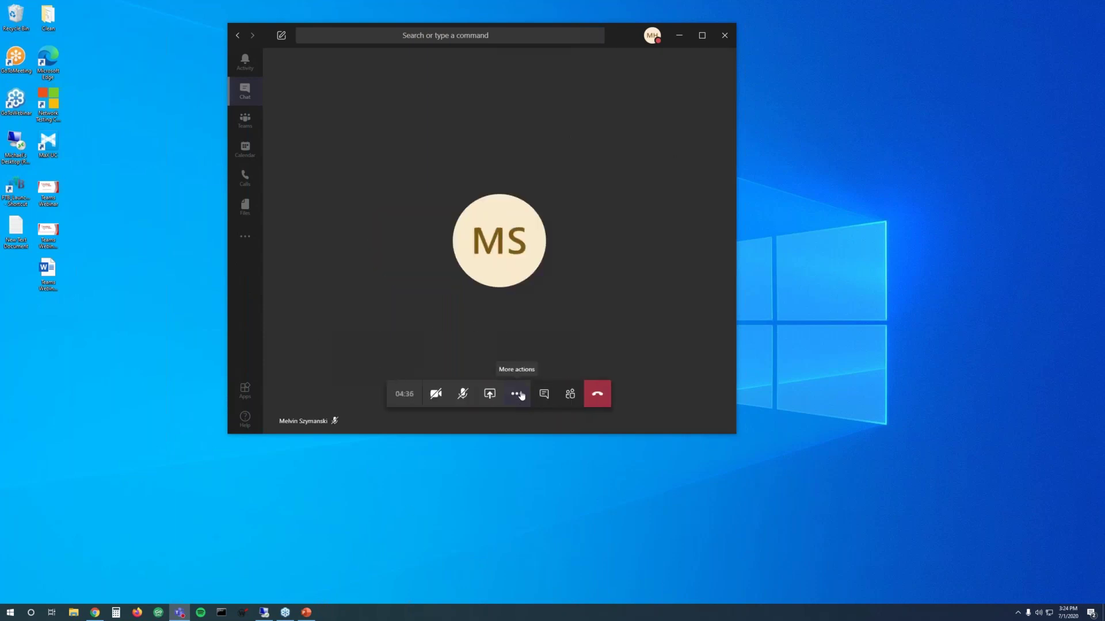
left_click(606, 398)
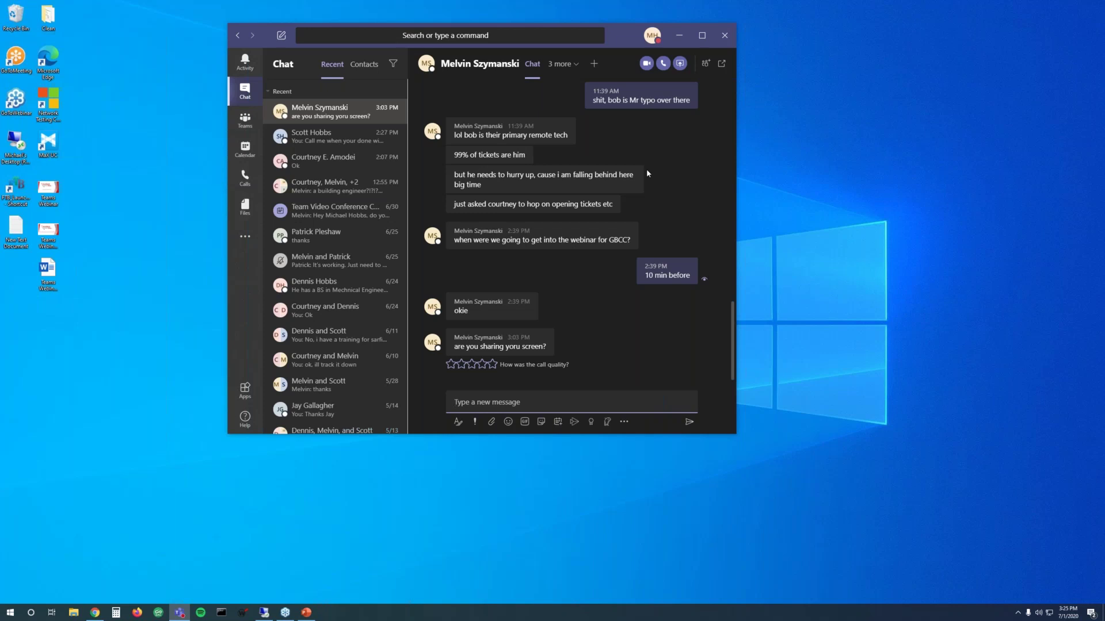
left_click(734, 434)
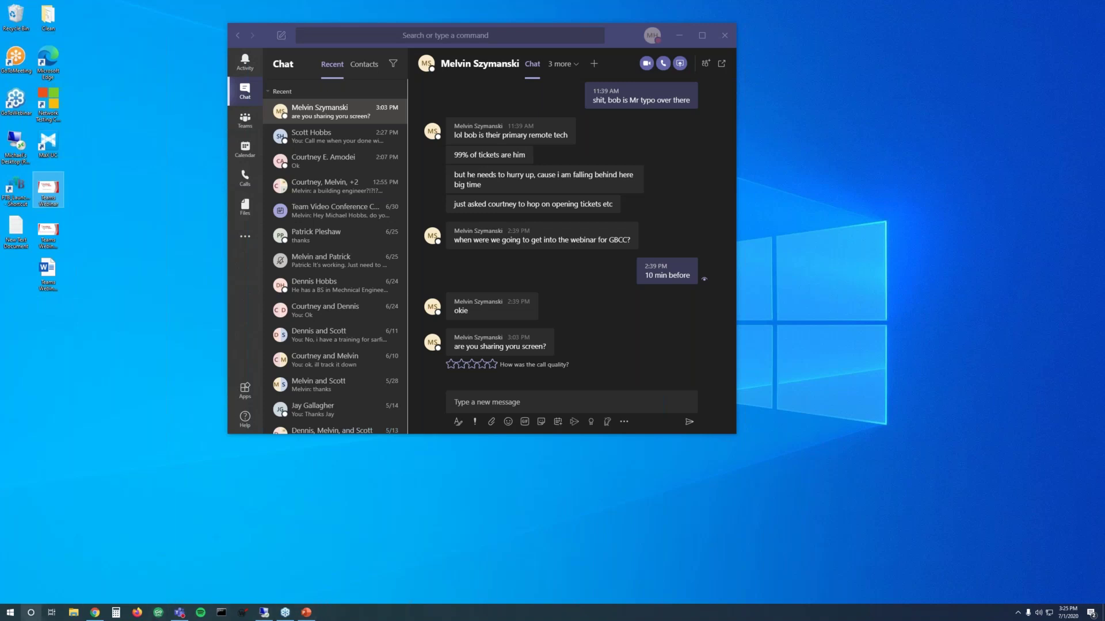
- Launch Outlook, move its window lower on the desktop and show the calendar
left_click(10, 612)
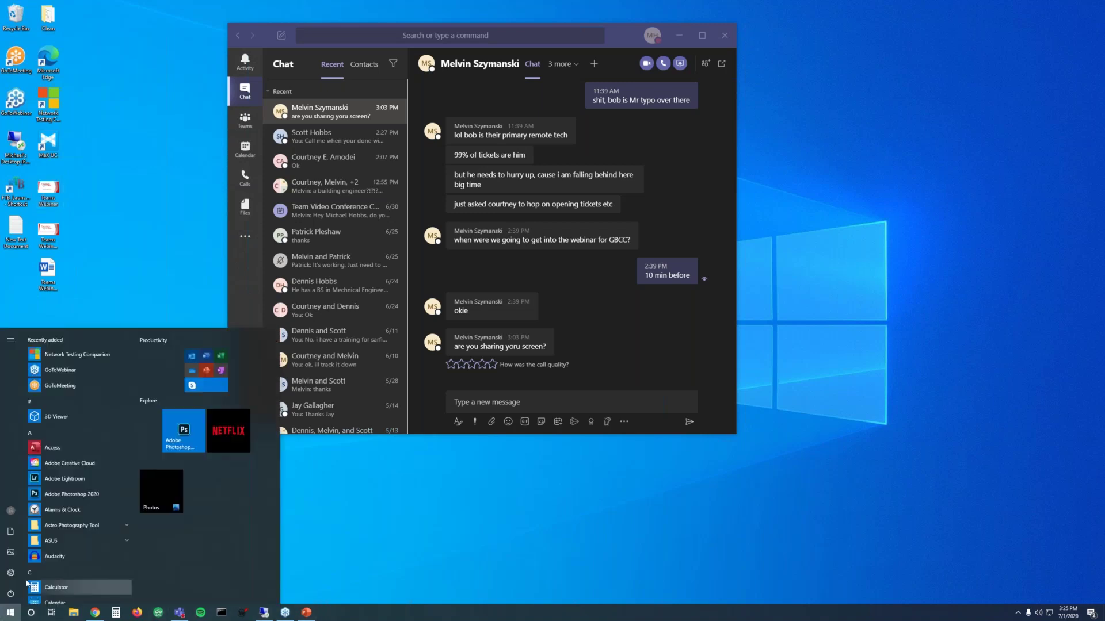
type("outlook")
key("Return")
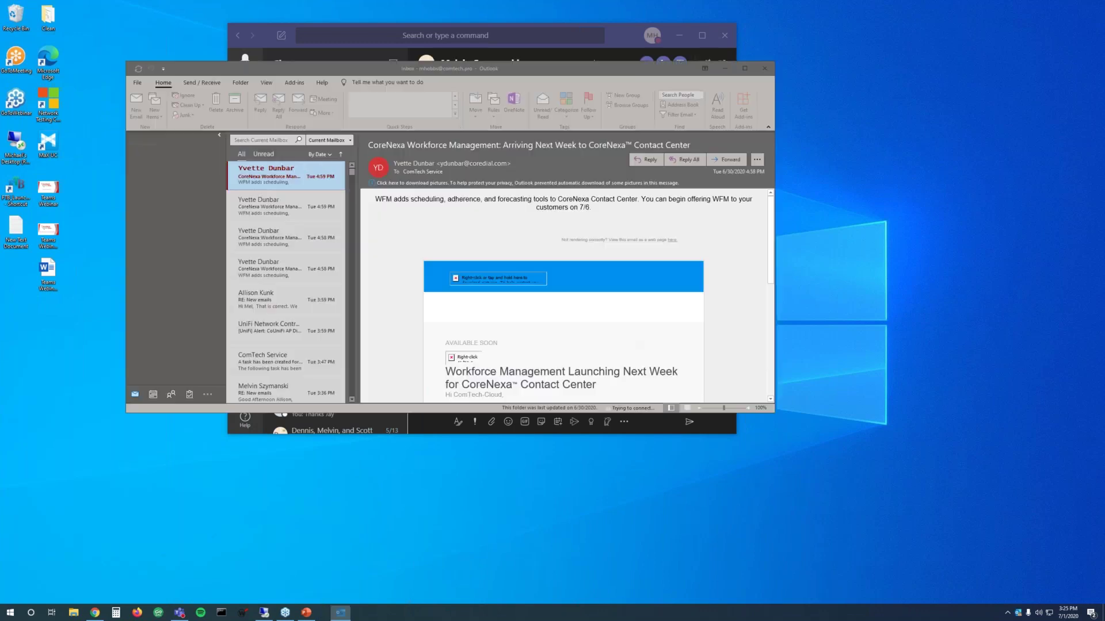
left_click_drag(587, 69, 614, 129)
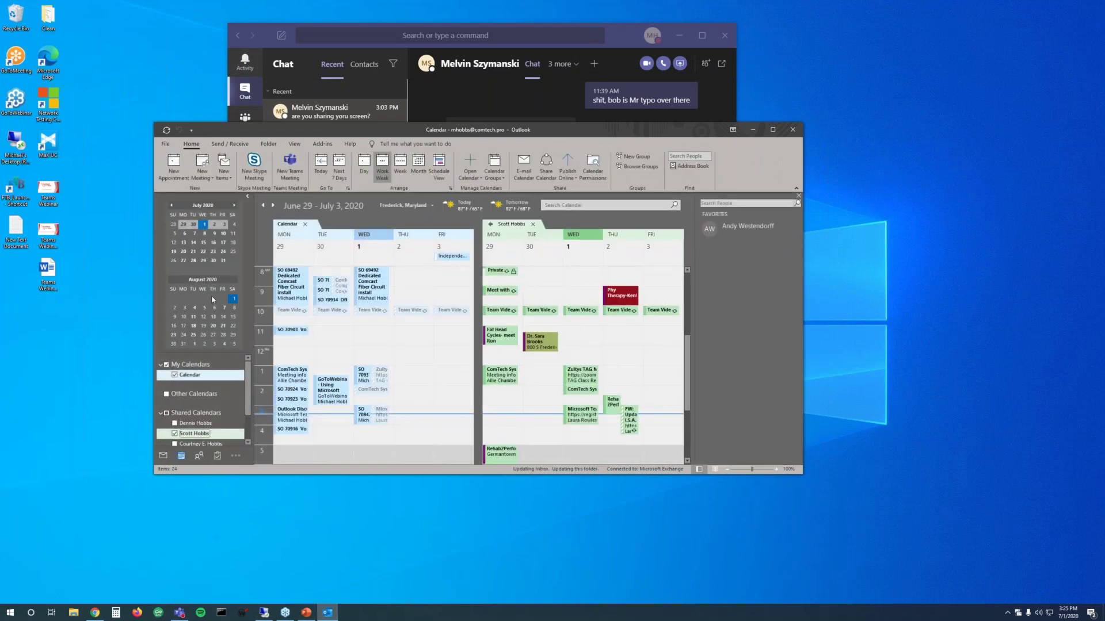
- Create a new Teams meeting from the Outlook calendar, title it Test and look at the suggestions for required attendees
left_click(294, 177)
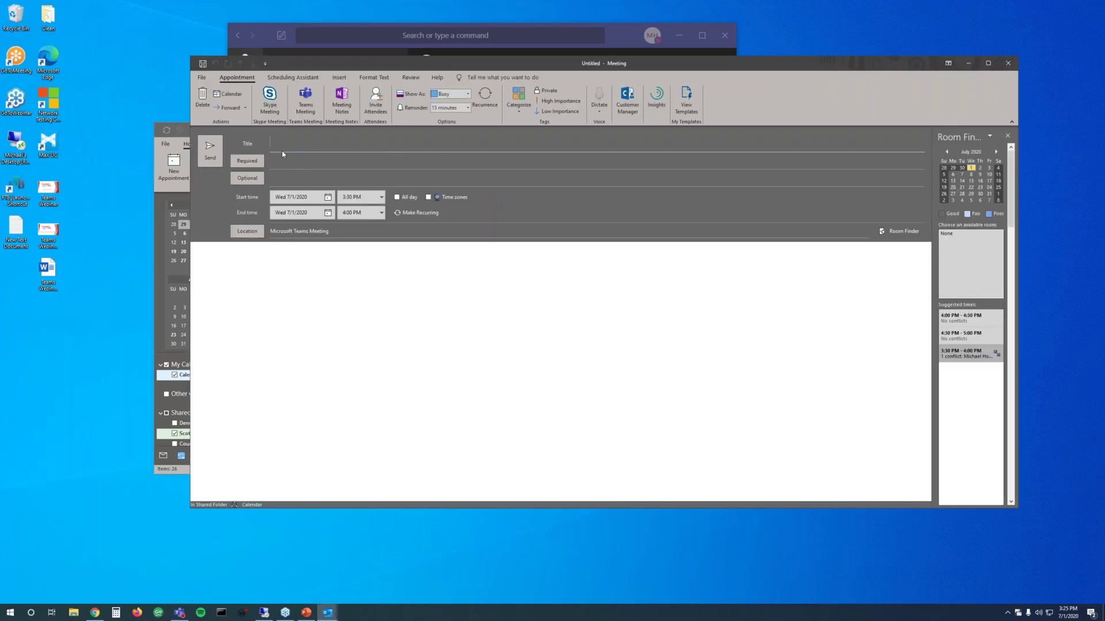
type("Test")
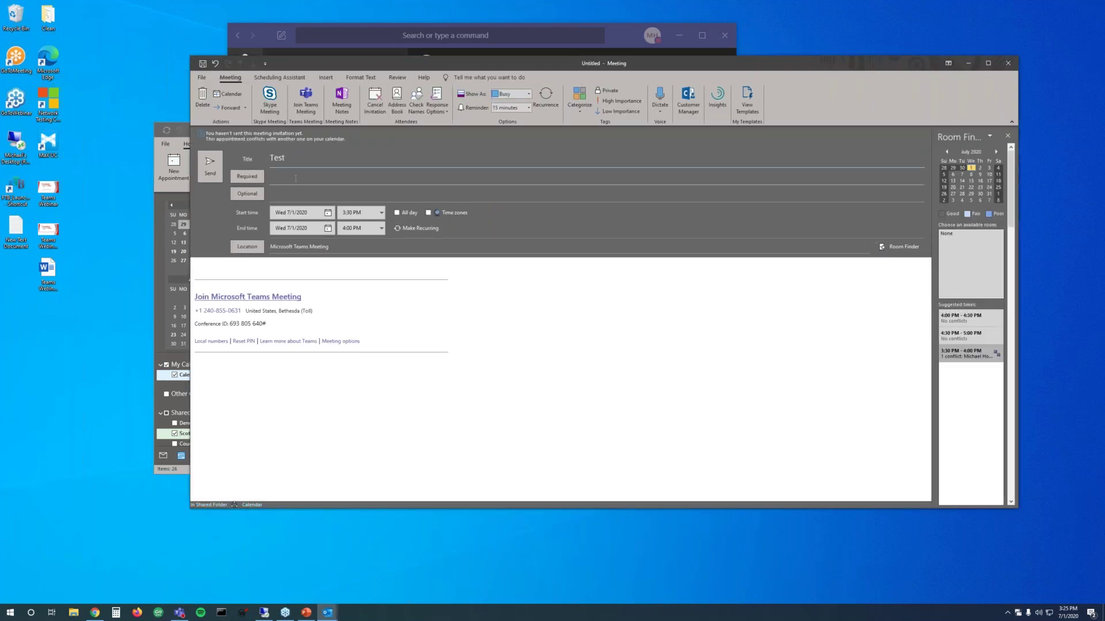
left_click(295, 179)
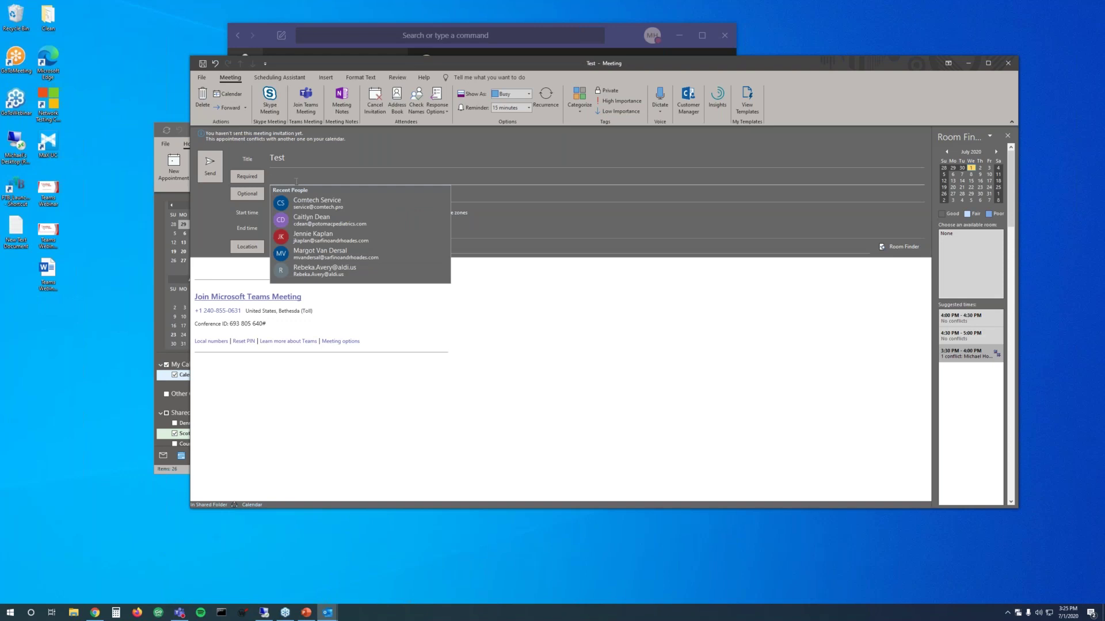
left_click(761, 436)
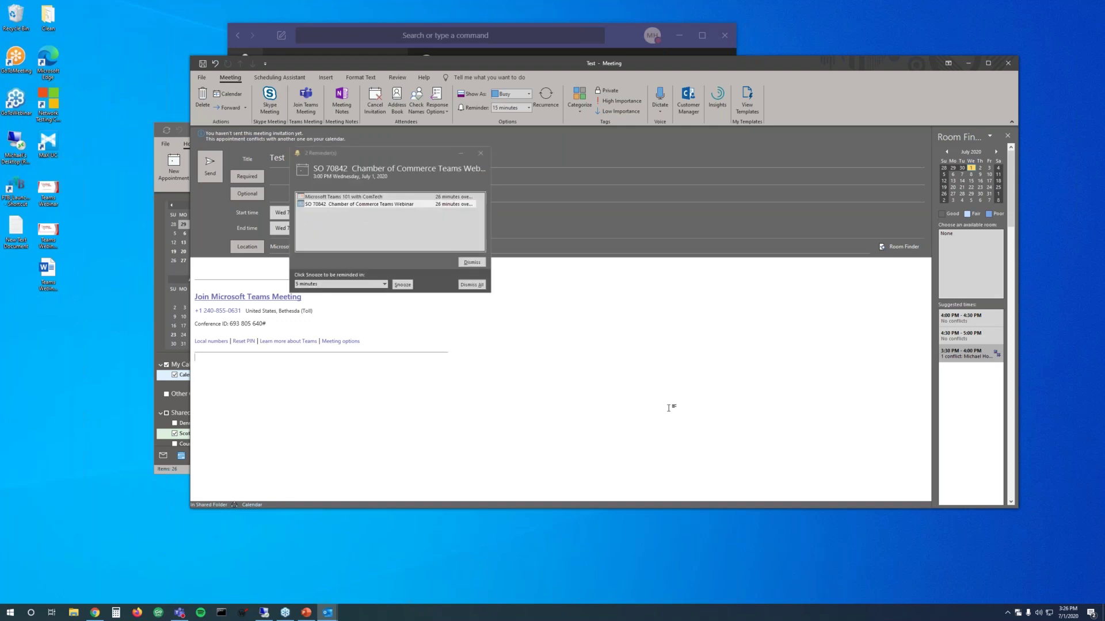
- Highlight the dial-in phone number in the Test meeting invitation, and discard the meeting without saving
left_click(481, 153)
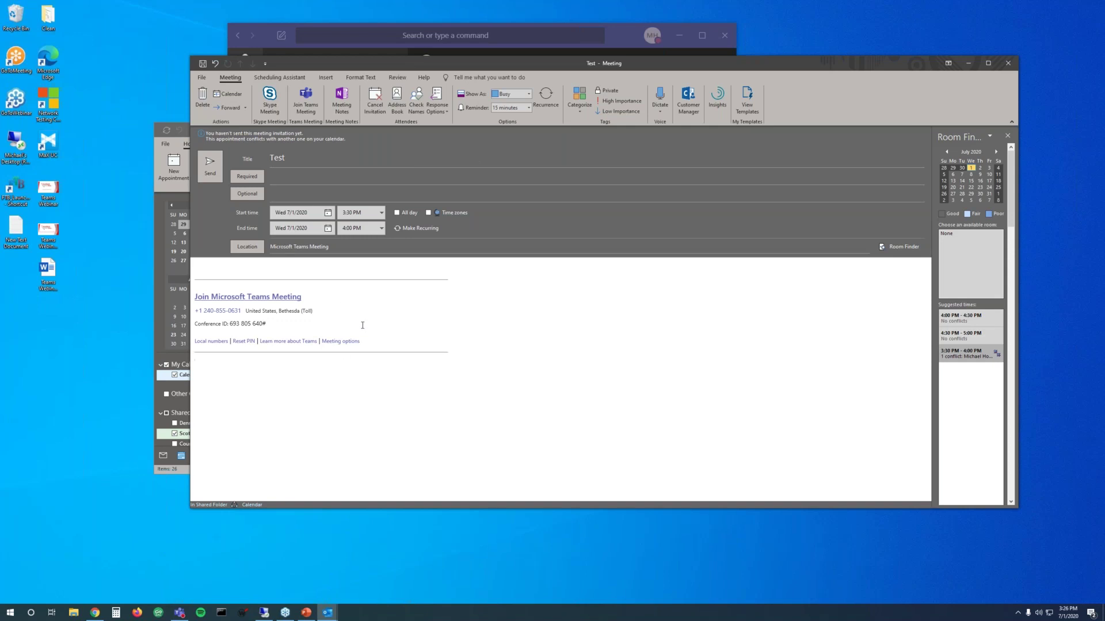
left_click_drag(194, 311, 246, 313)
left_click_drag(725, 65, 646, 66)
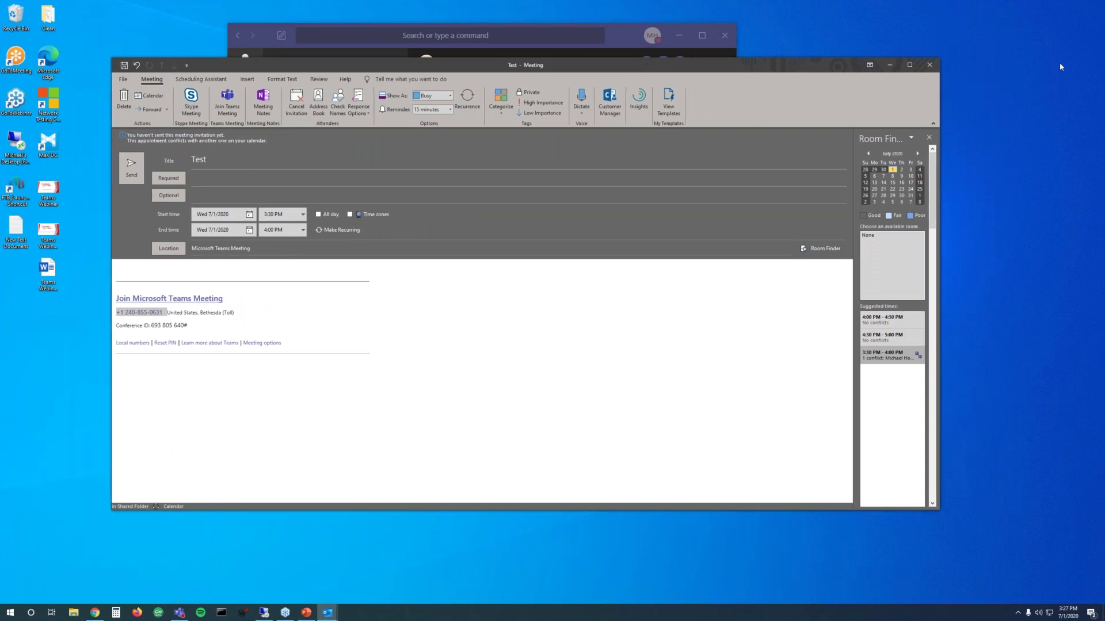
left_click(929, 70)
left_click(556, 329)
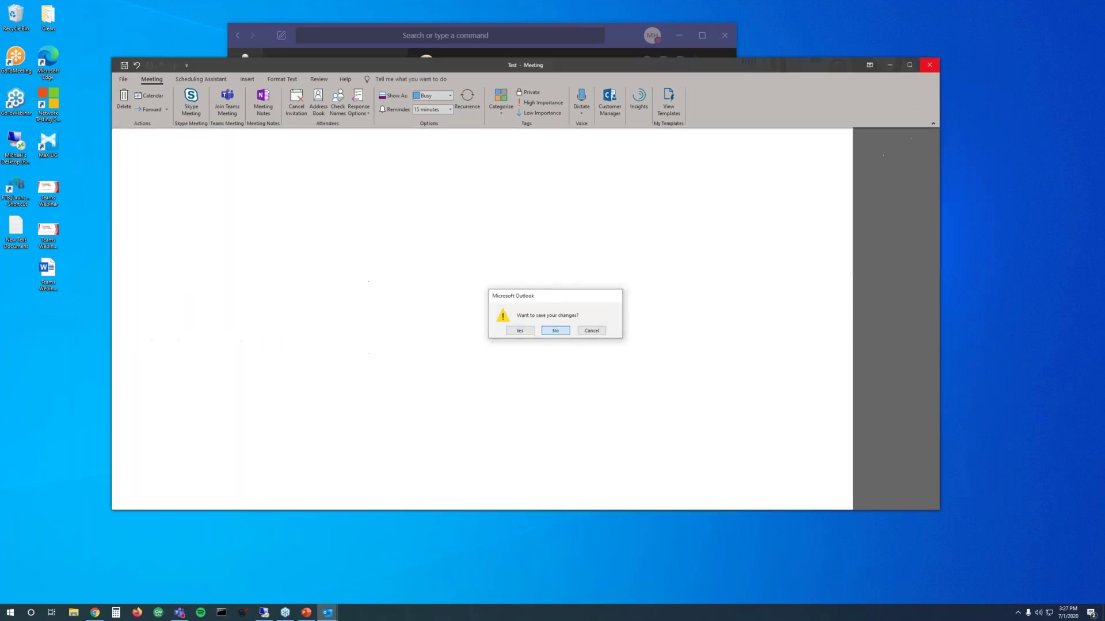
- Return to Teams by minimizing the PowerPoint slide show and Outlook, and enlarge and reposition the Teams window
left_click(307, 612)
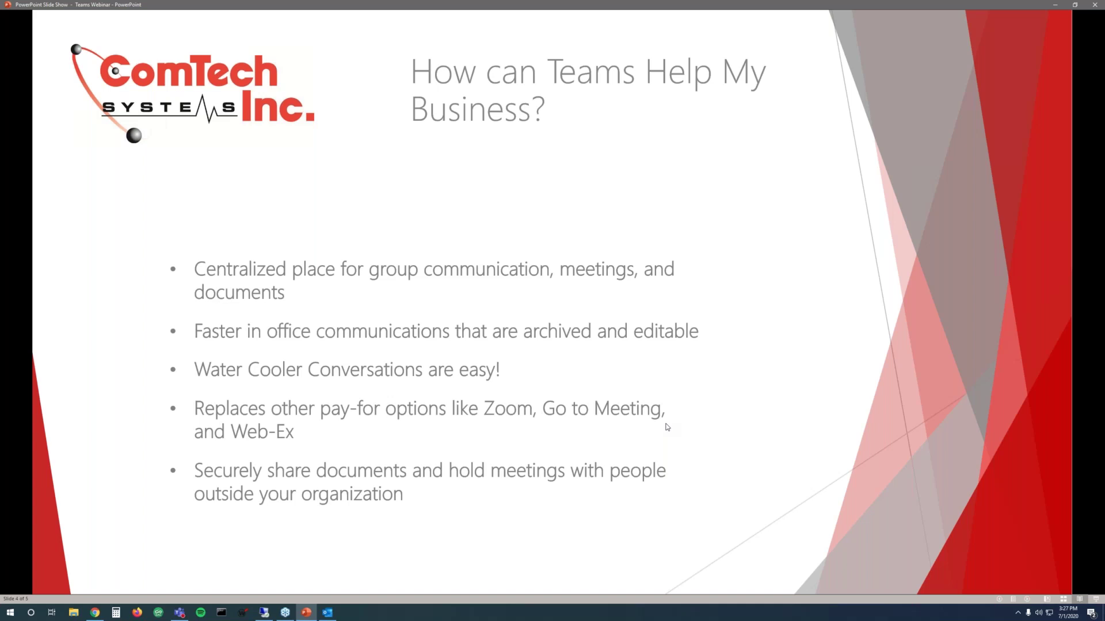
left_click(1055, 5)
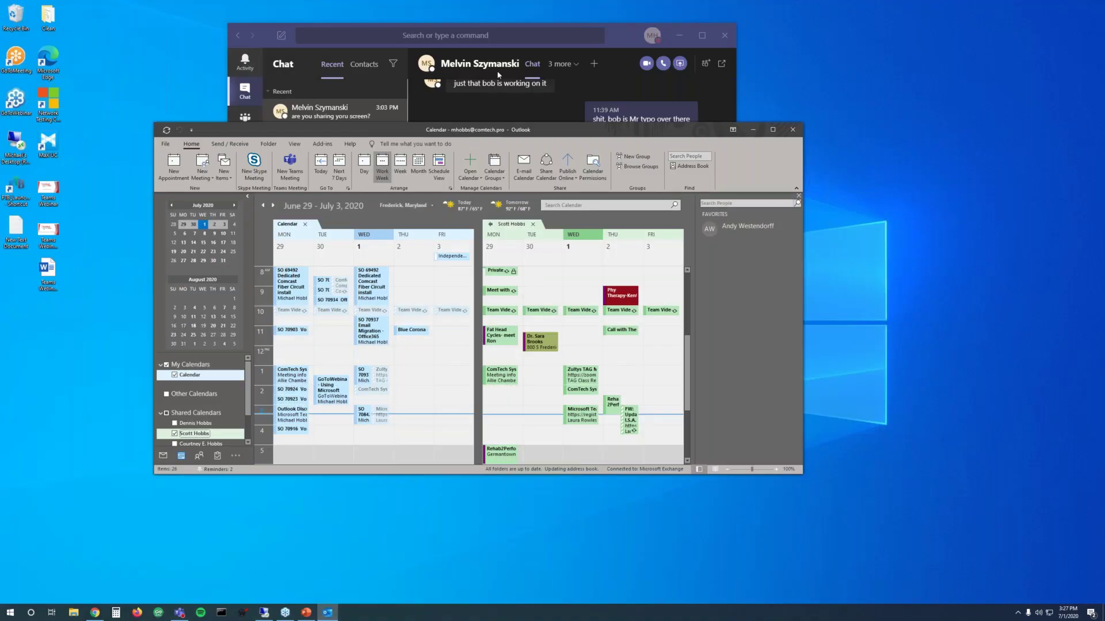
left_click(753, 130)
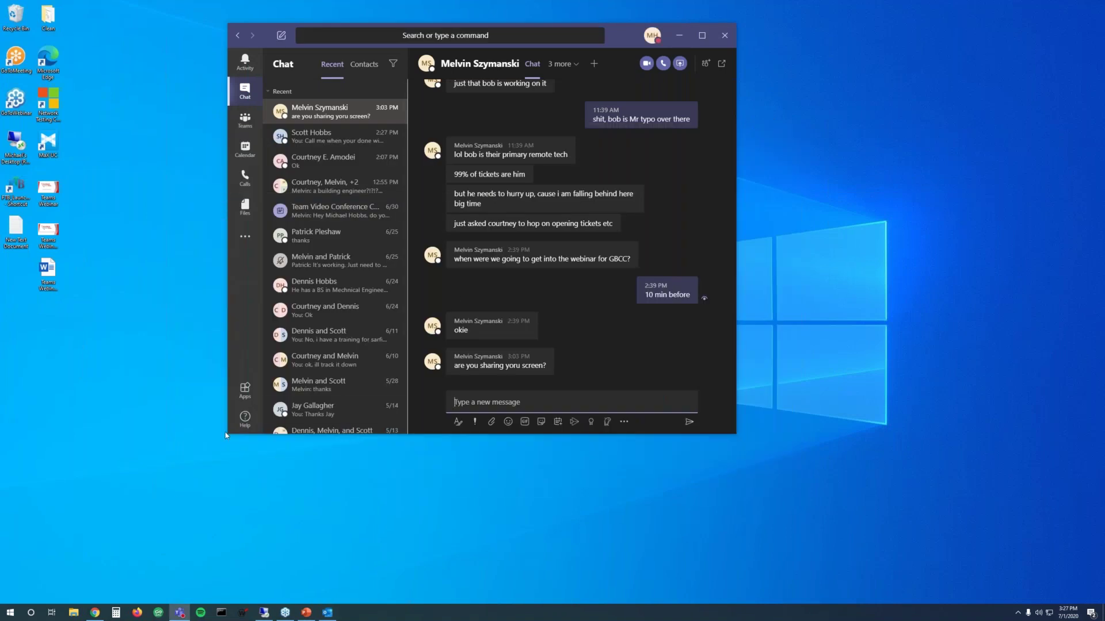
left_click_drag(226, 436, 73, 596)
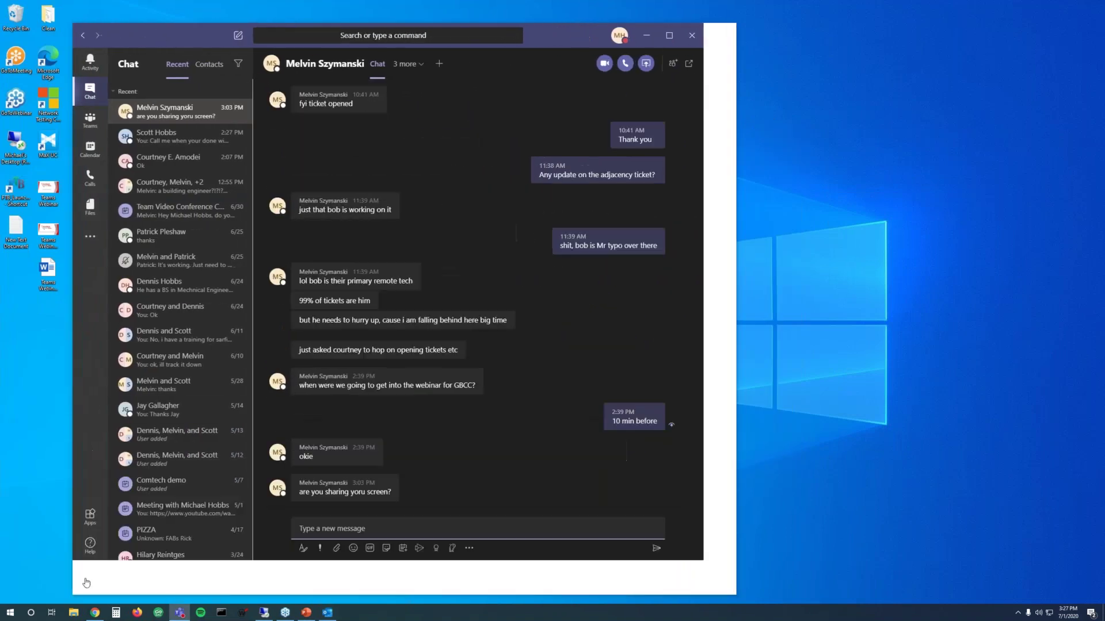
left_click_drag(606, 33, 695, 23)
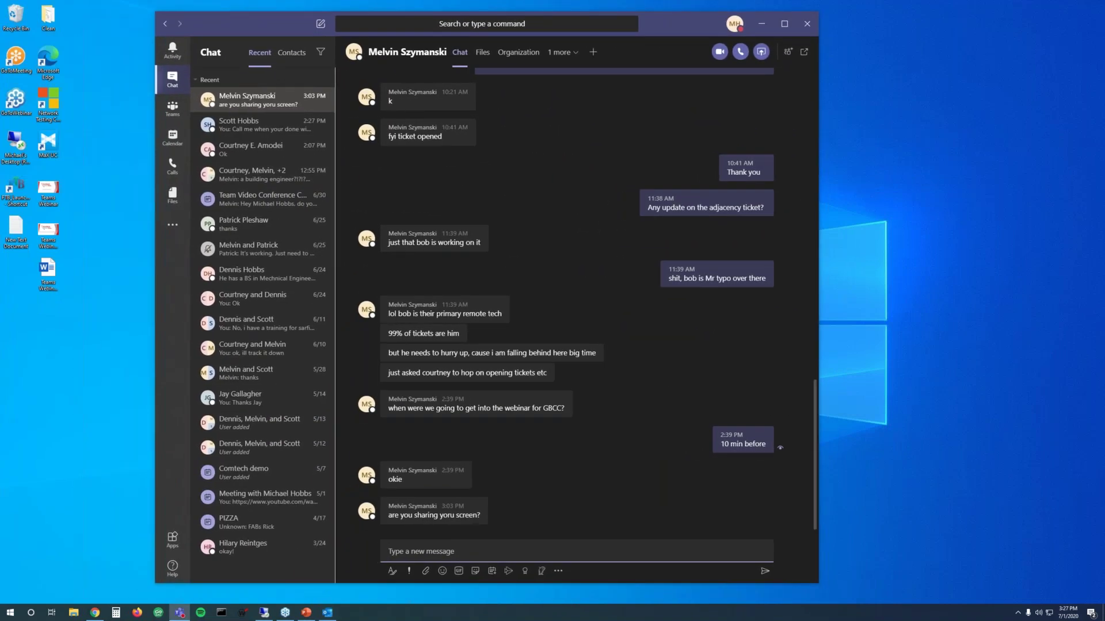
- Open the files of the E-911 channel in the All Staff team
left_click(179, 117)
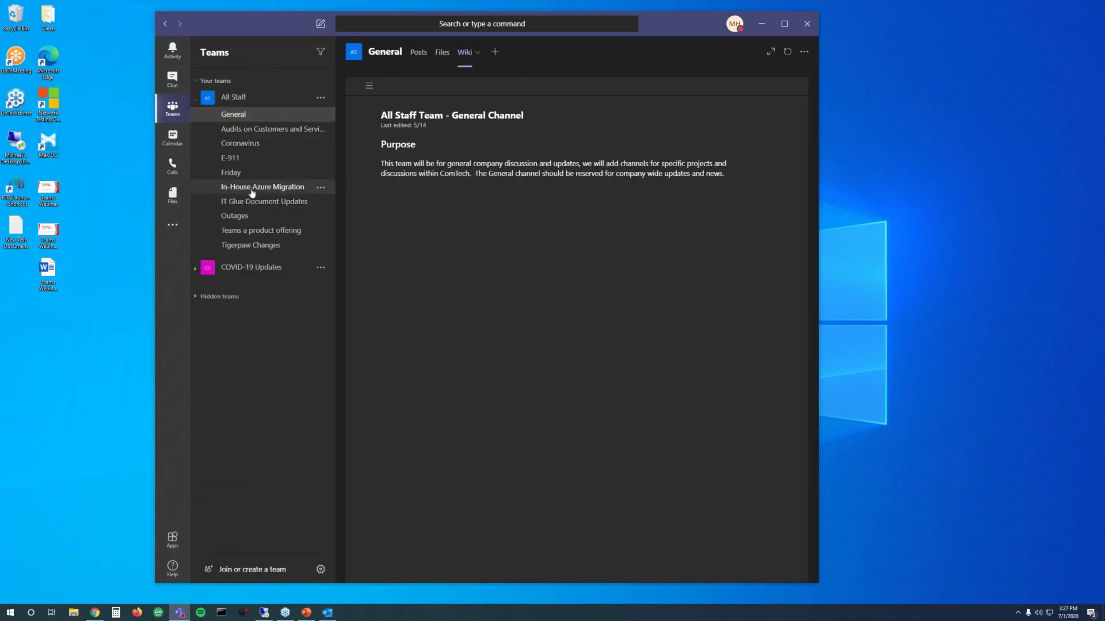
left_click(296, 164)
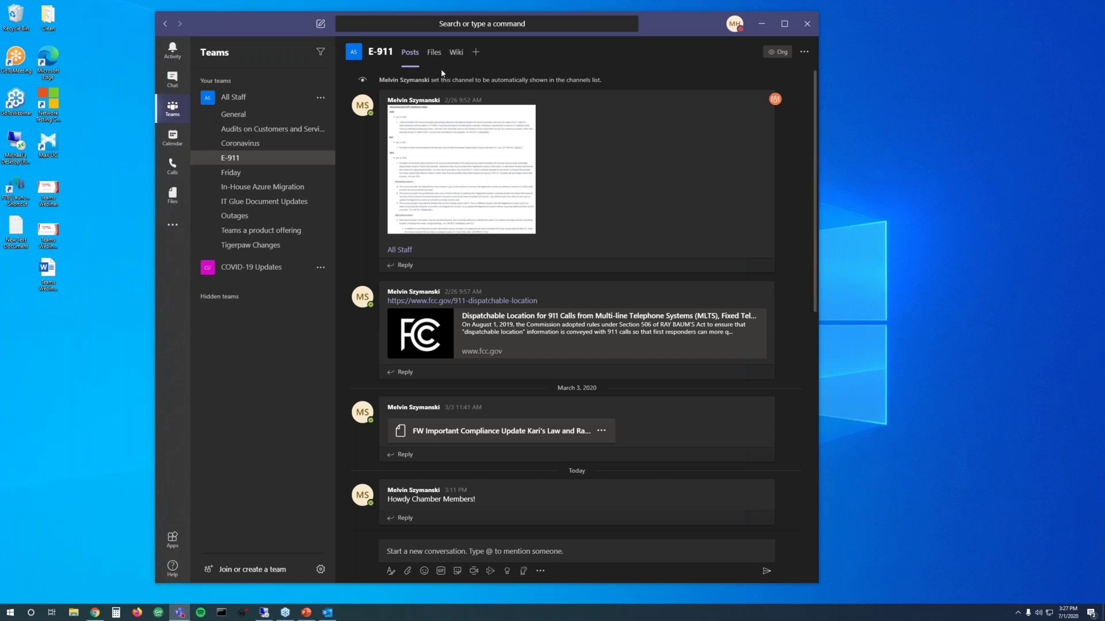
left_click(434, 53)
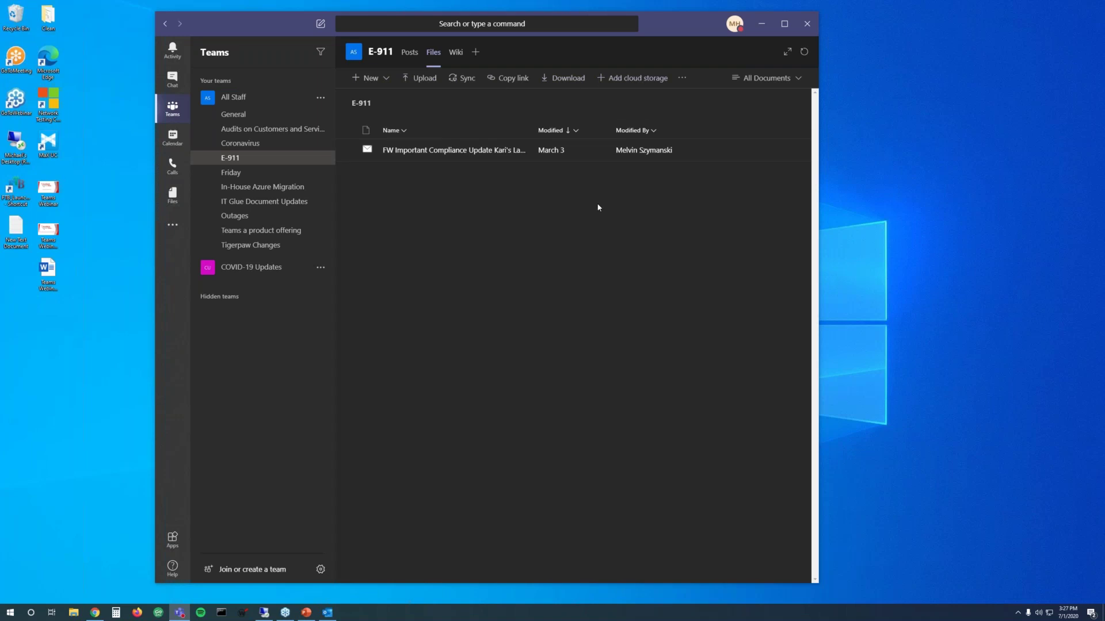
- View the E-911 folder's shareable link and the cloud storage providers, closing both dialogs without copying or adding anything
left_click(528, 81)
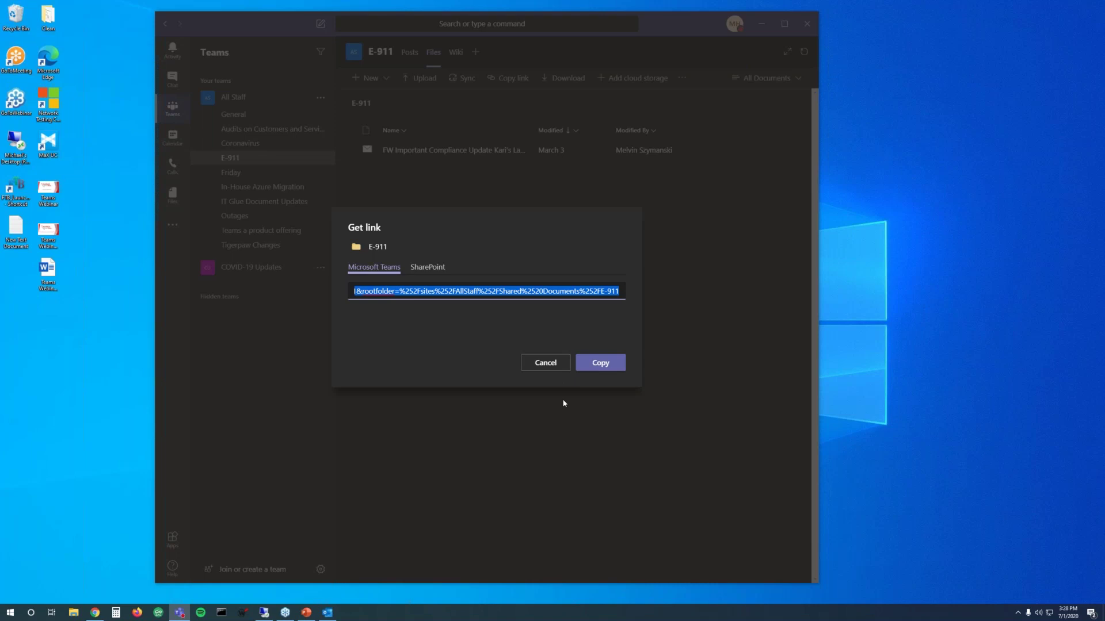
left_click(550, 364)
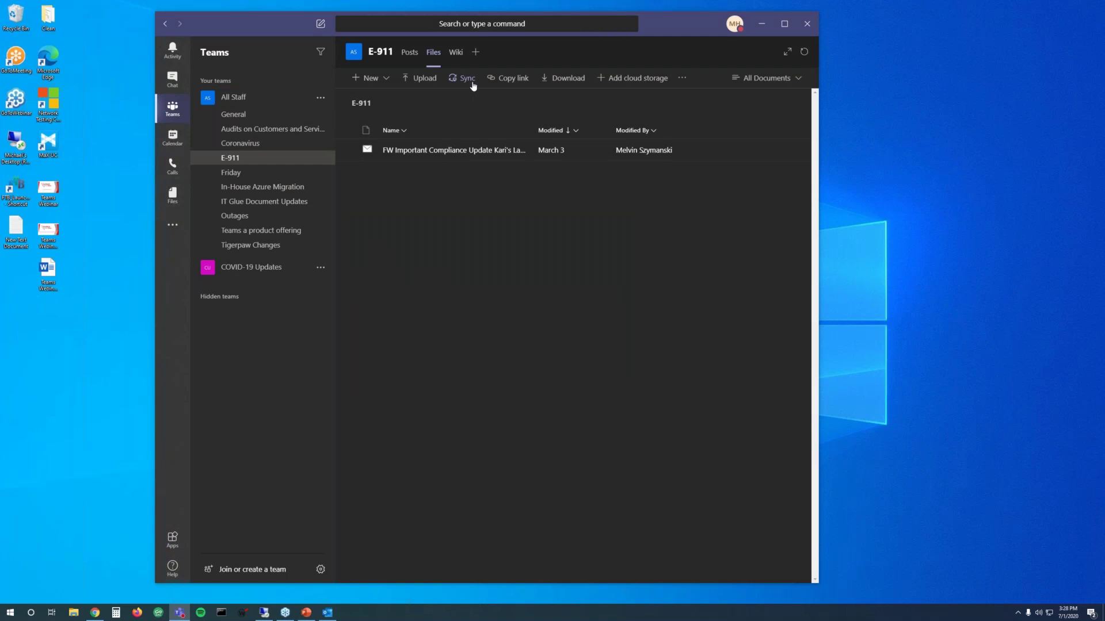
left_click(639, 89)
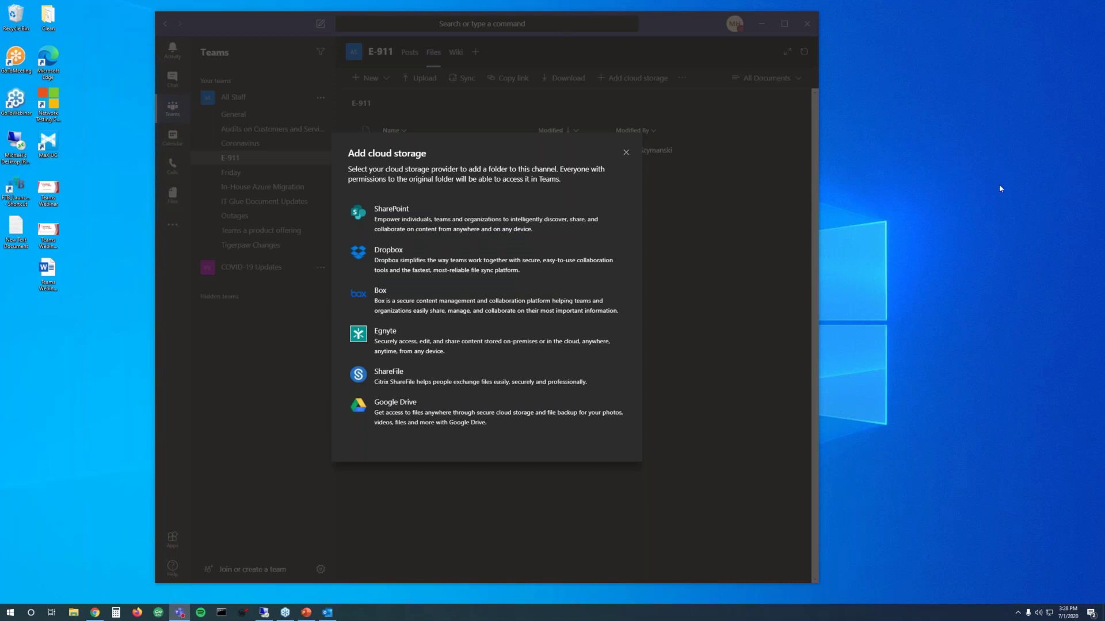
left_click(978, 42)
left_click(626, 152)
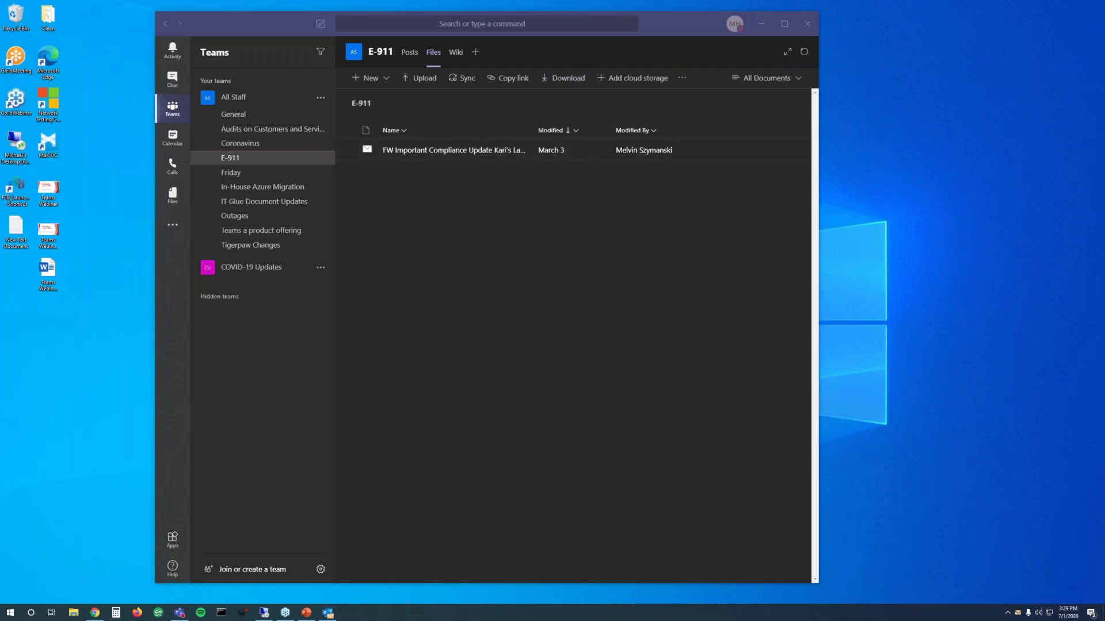
- Try to sync the E-911 channel files with OneDrive, and close the OneDrive setup and sync messages
mouse_move(707, 33)
left_mouse_down()
mouse_move(811, 33)
mouse_move(707, 36)
left_mouse_up()
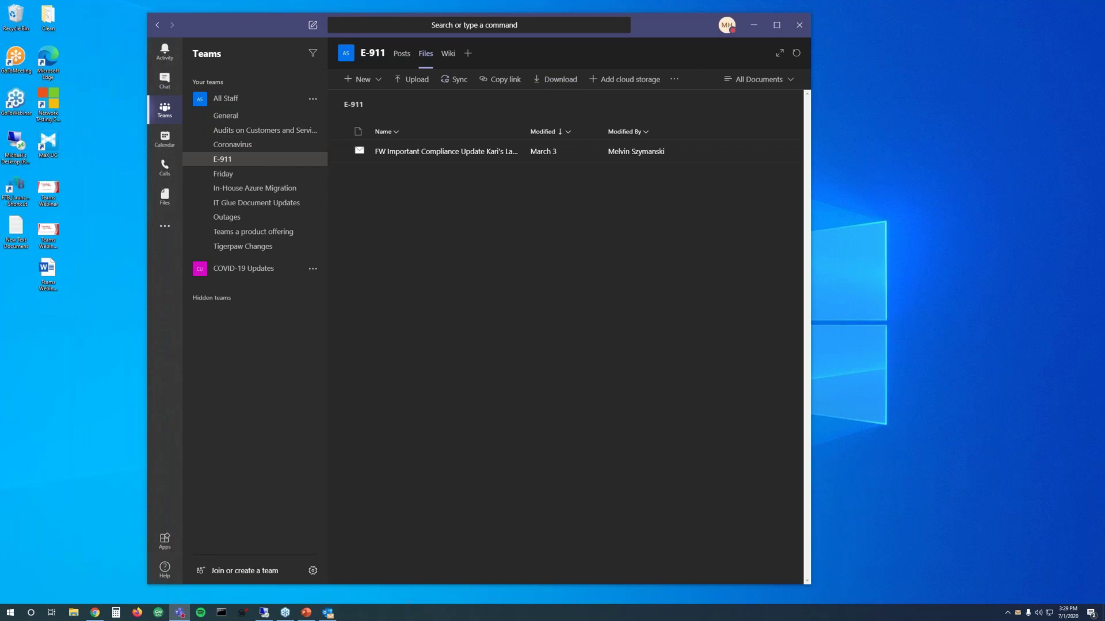
left_click(458, 83)
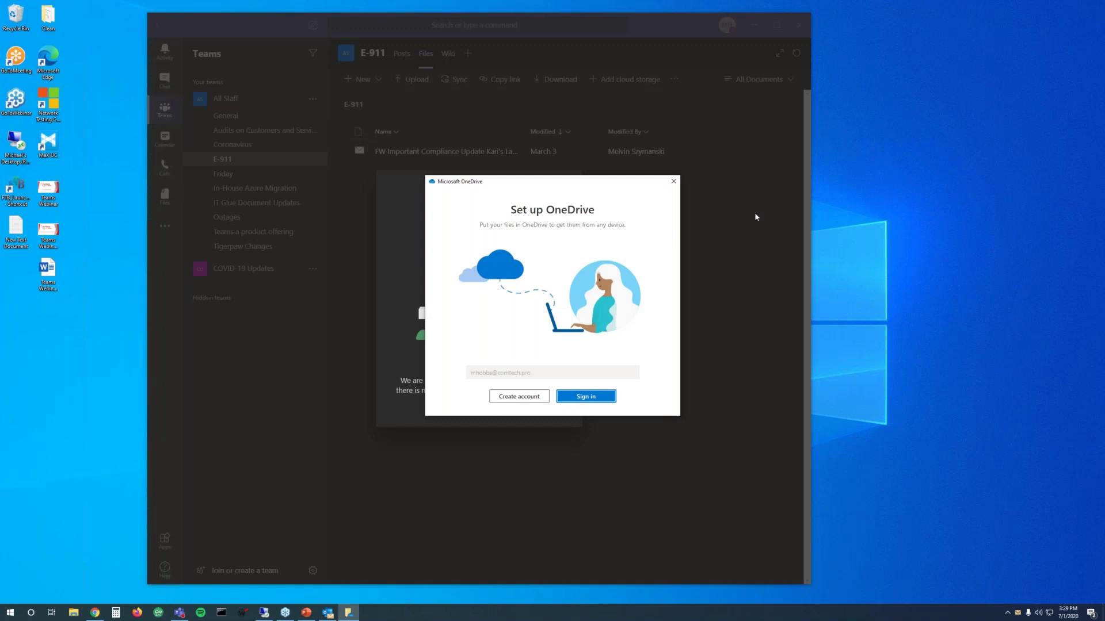
left_click(676, 183)
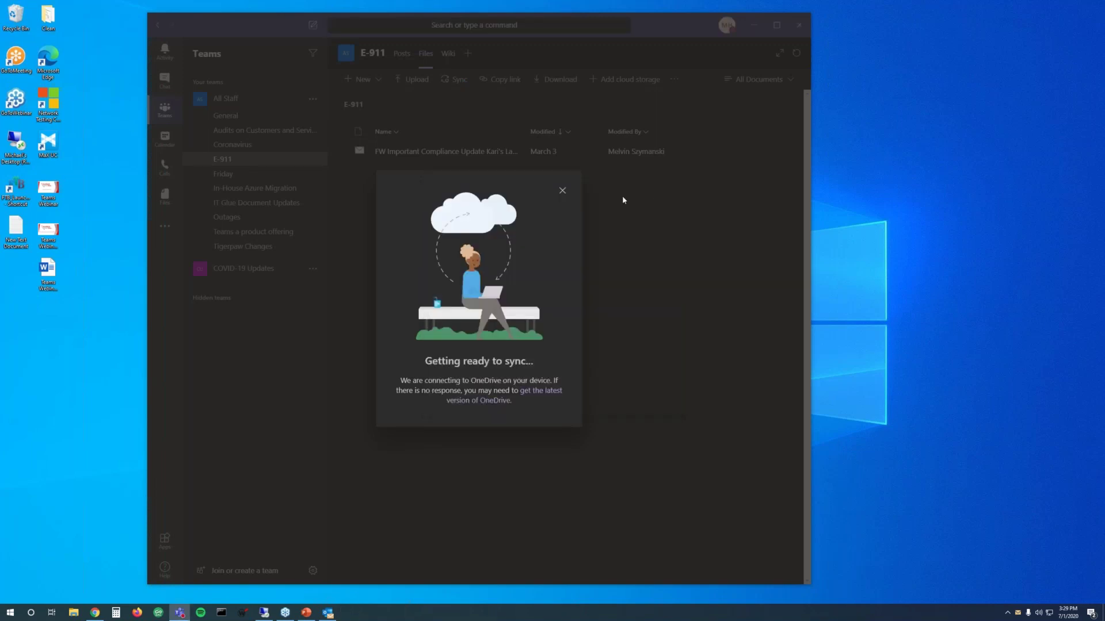
left_click(562, 190)
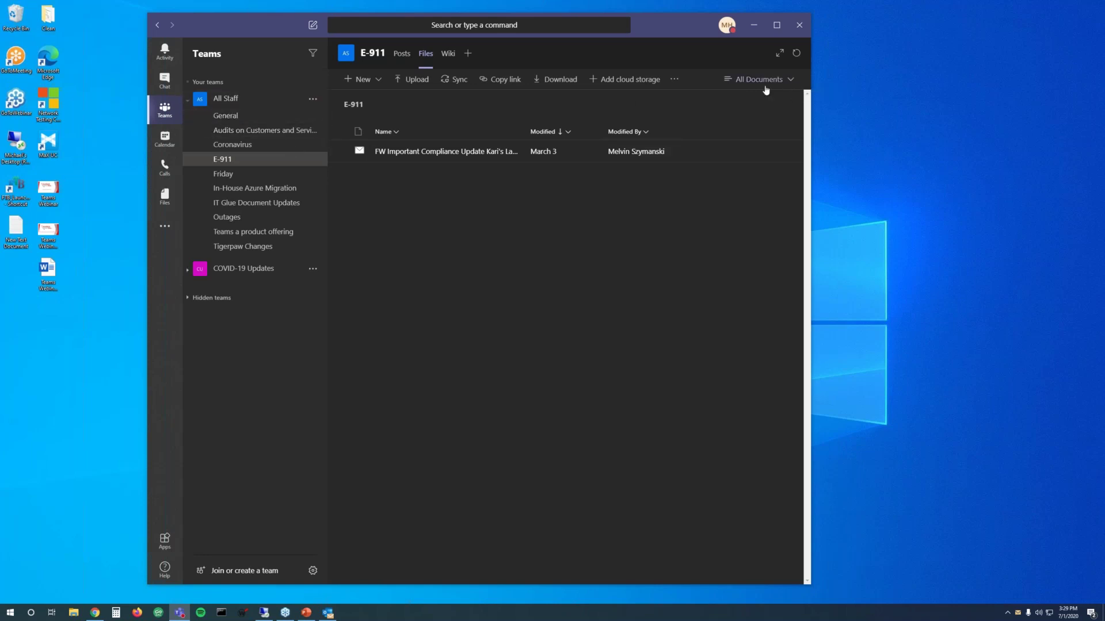
- Check the All Documents view options for the channel files, and collapse and re-expand the All Staff team
left_click(797, 86)
left_click(797, 77)
left_click(216, 100)
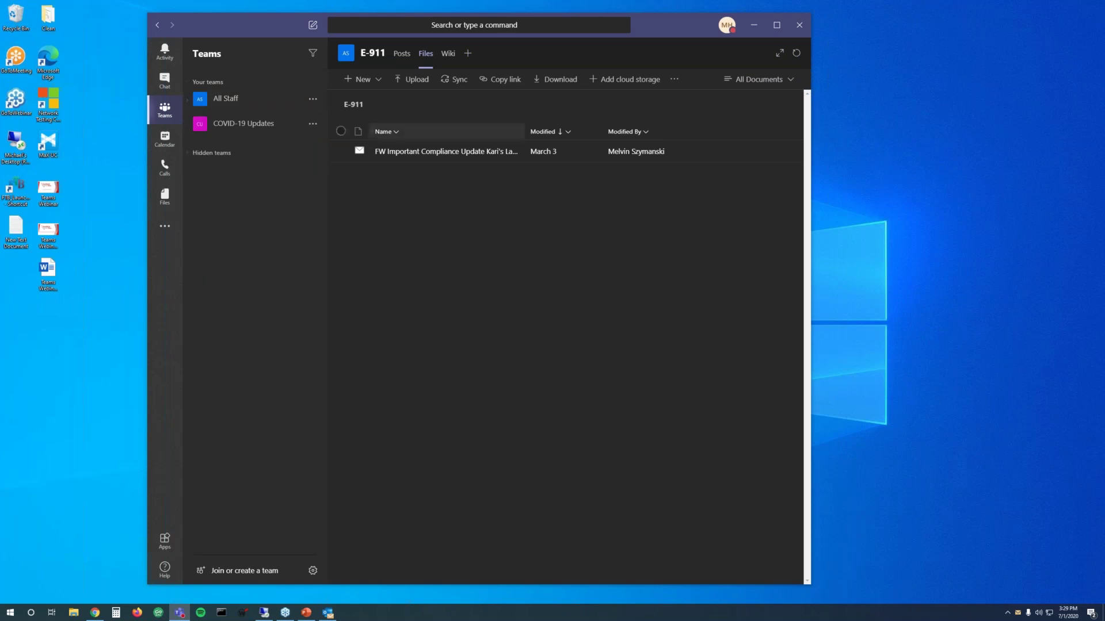
left_click(221, 99)
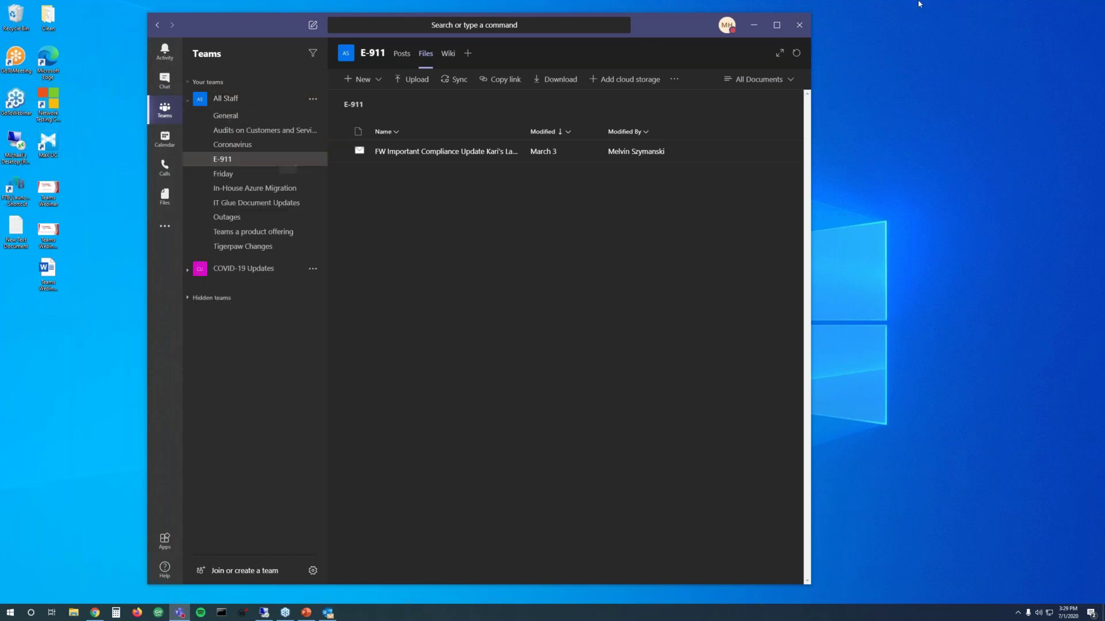
- View the apps that can be added as tabs to the E-911 channel and close the list without adding one
left_click(468, 55)
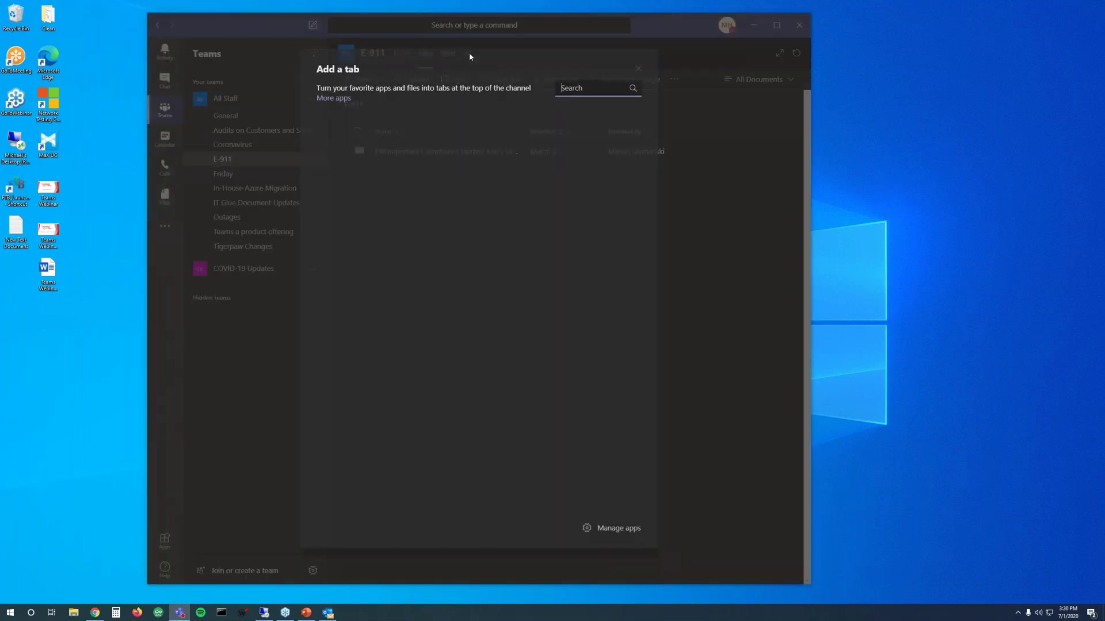
left_click(640, 68)
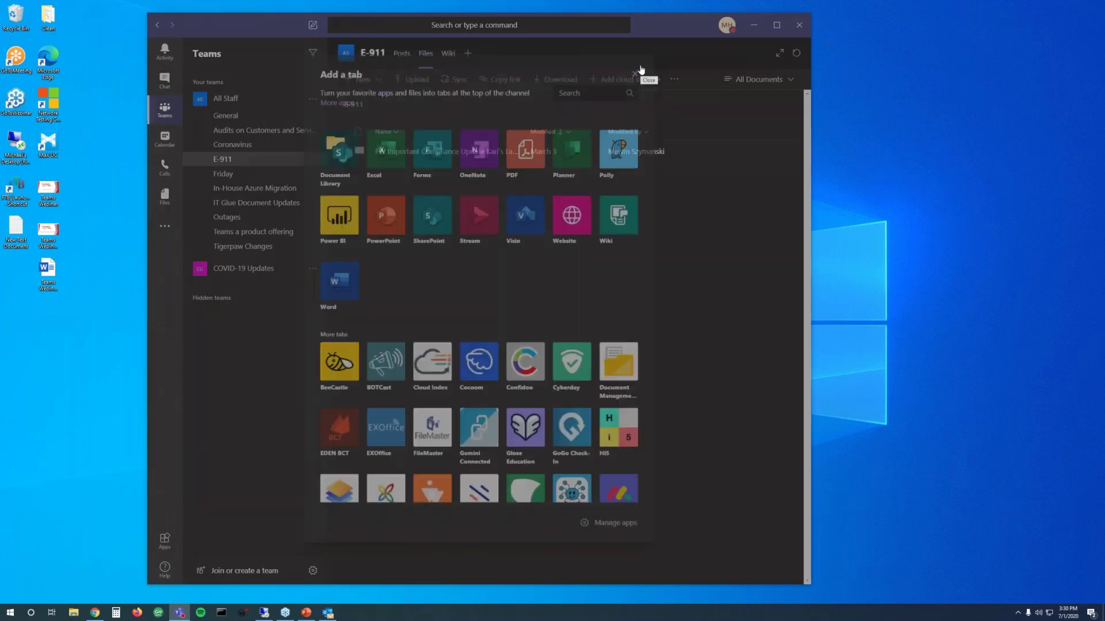
- Check the additional file options for the E-911 channel and widen the Teams window
left_click(674, 80)
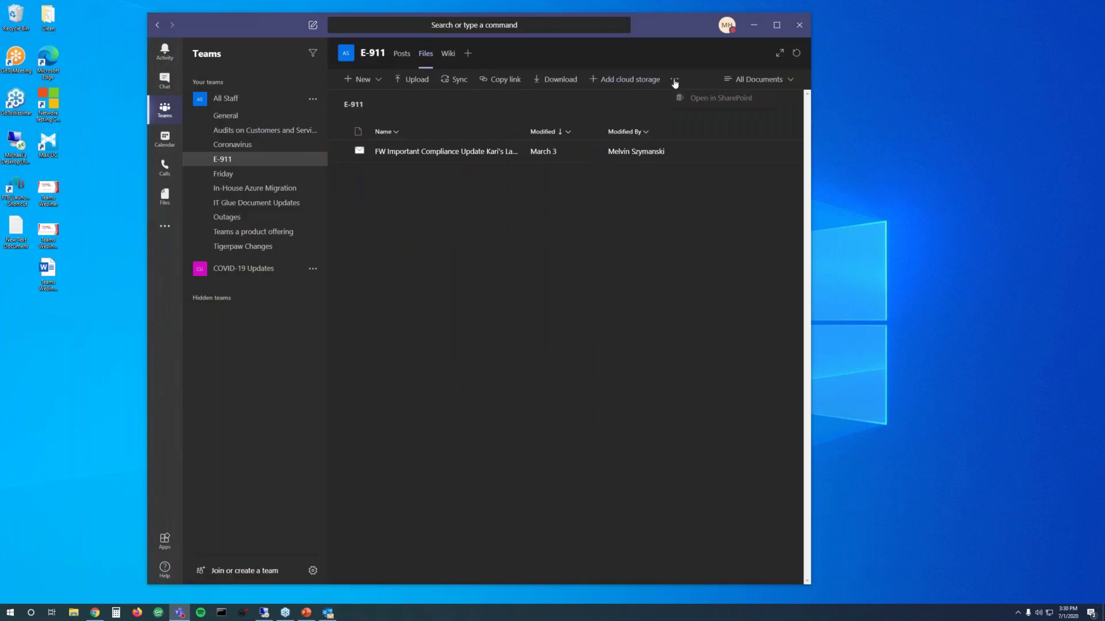
left_click(688, 99)
left_click_drag(810, 72, 925, 68)
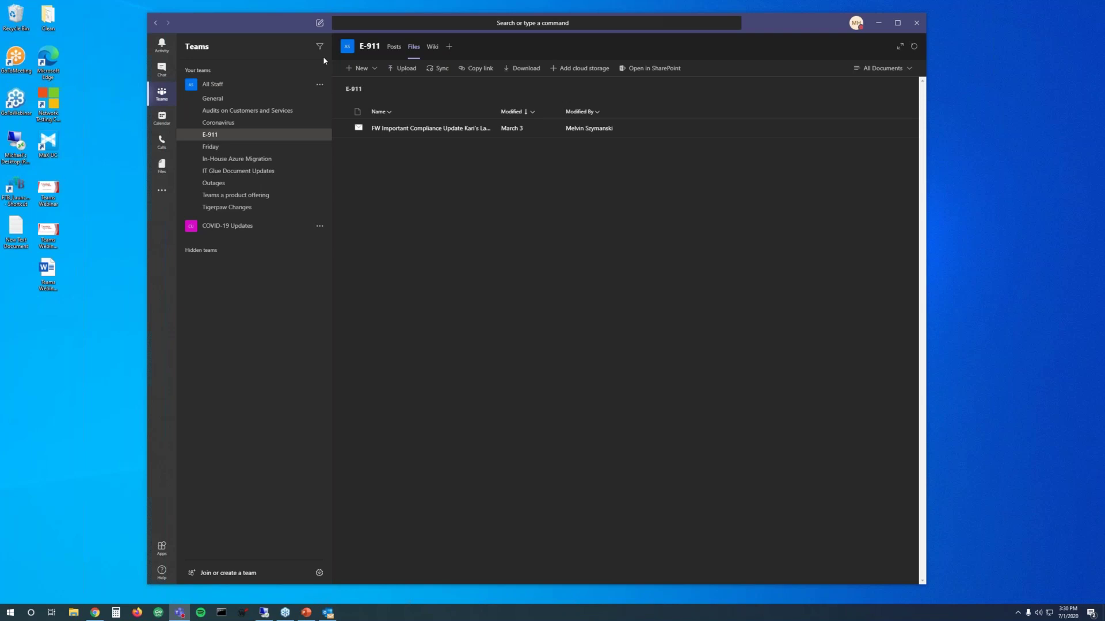
- View the All Staff team's management options and its add-members dialog, closing it without adding anyone
left_click(320, 85)
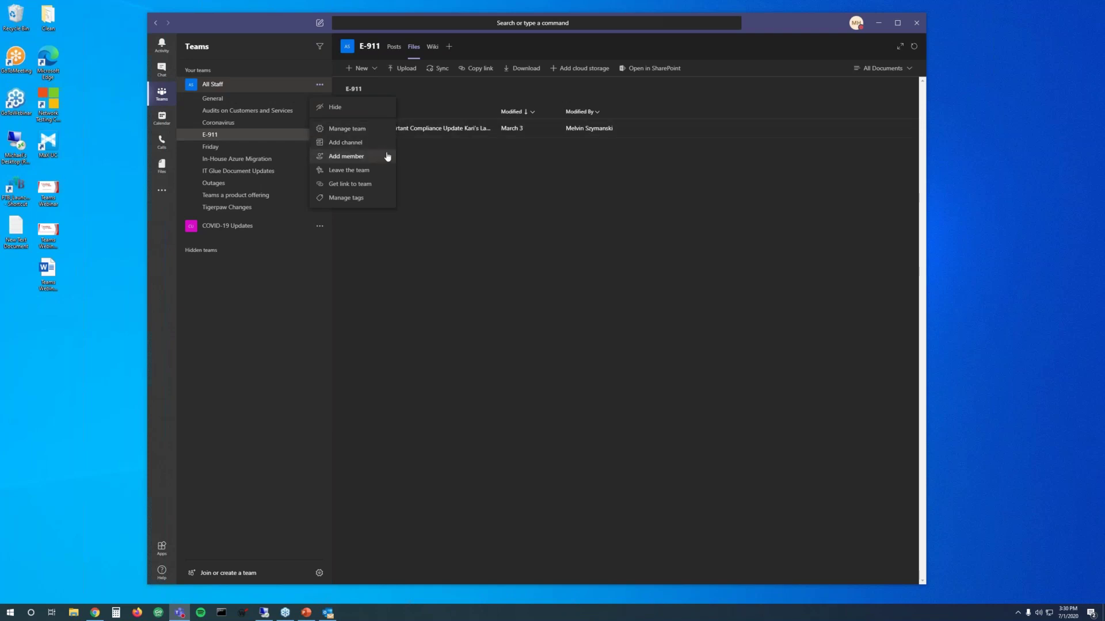
left_click(420, 162)
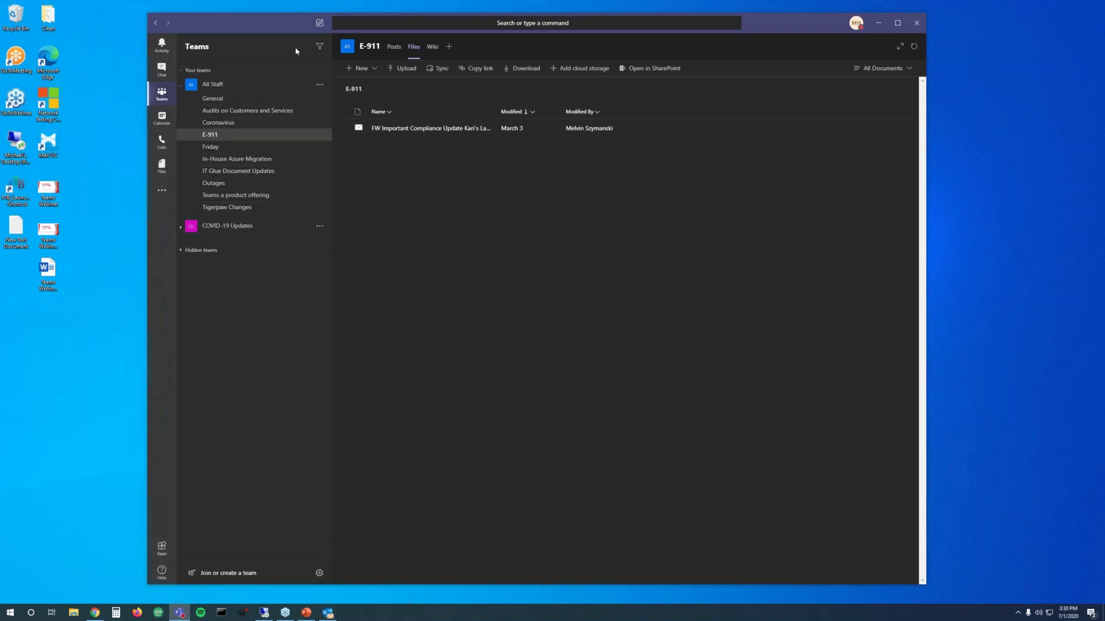
left_click(320, 84)
left_click(349, 150)
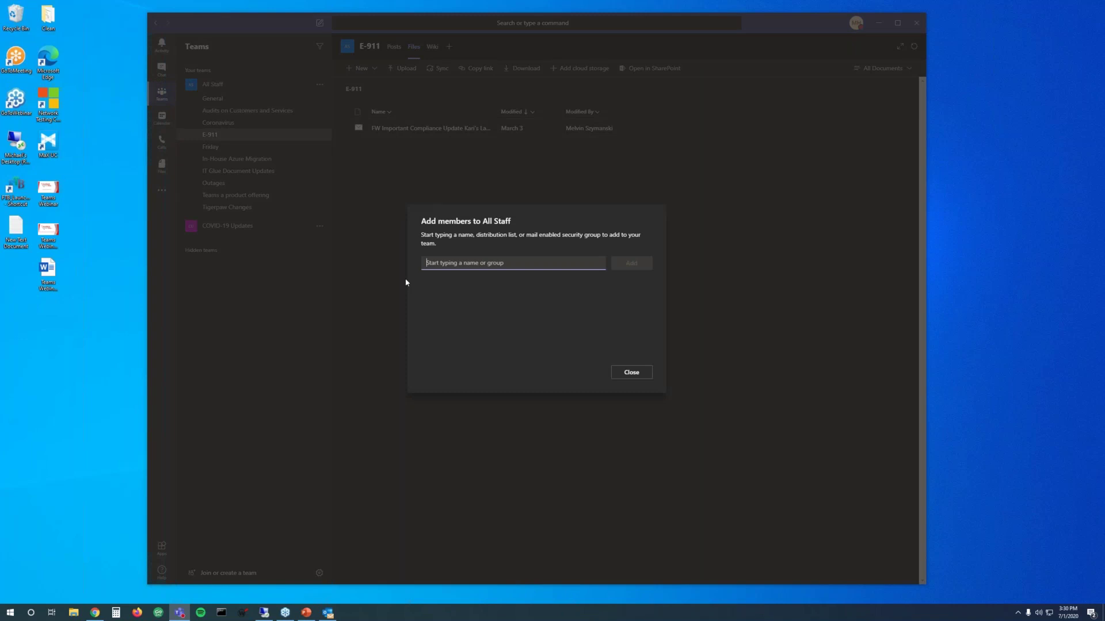
left_click(633, 380)
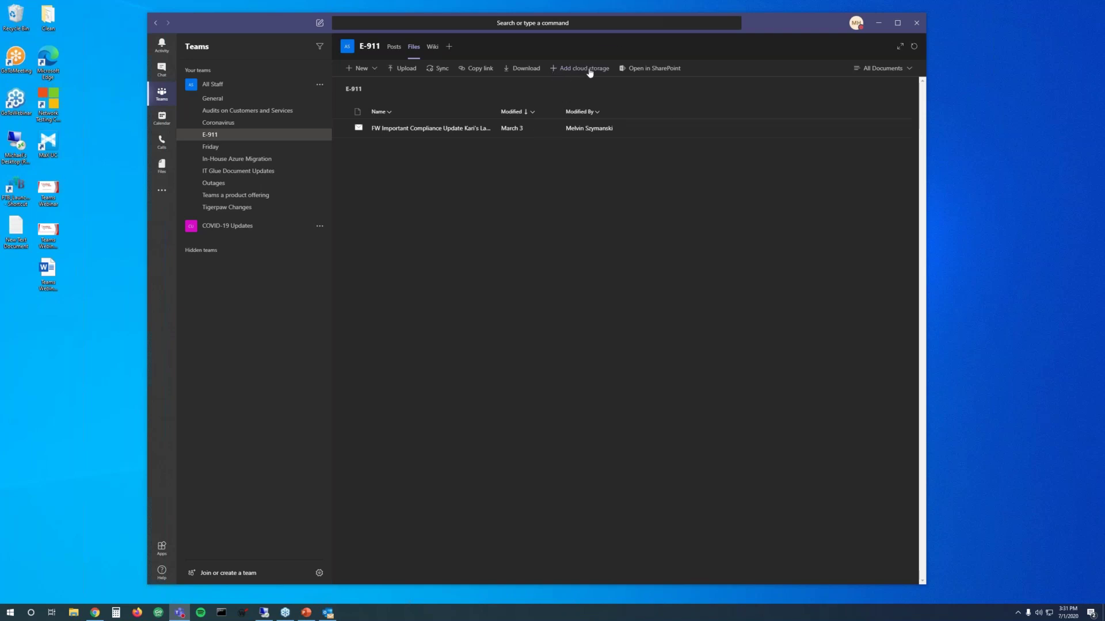
- View the Audits on Customers and Services and E-911 channels, and check the E-911 files' cloud storage providers without adding one
left_click(216, 115)
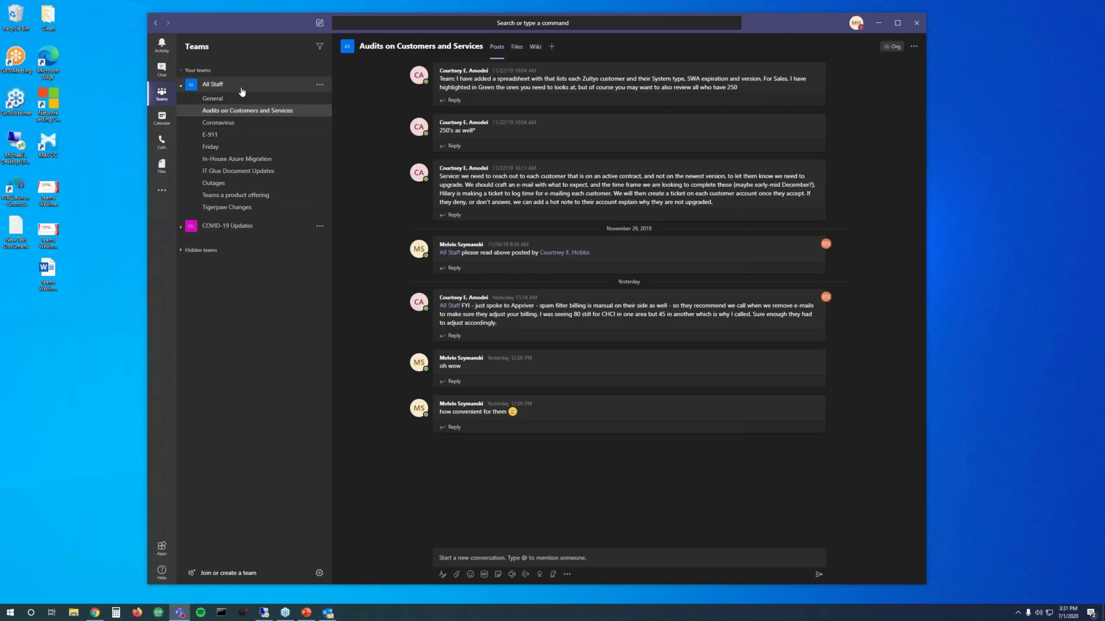
left_click(249, 138)
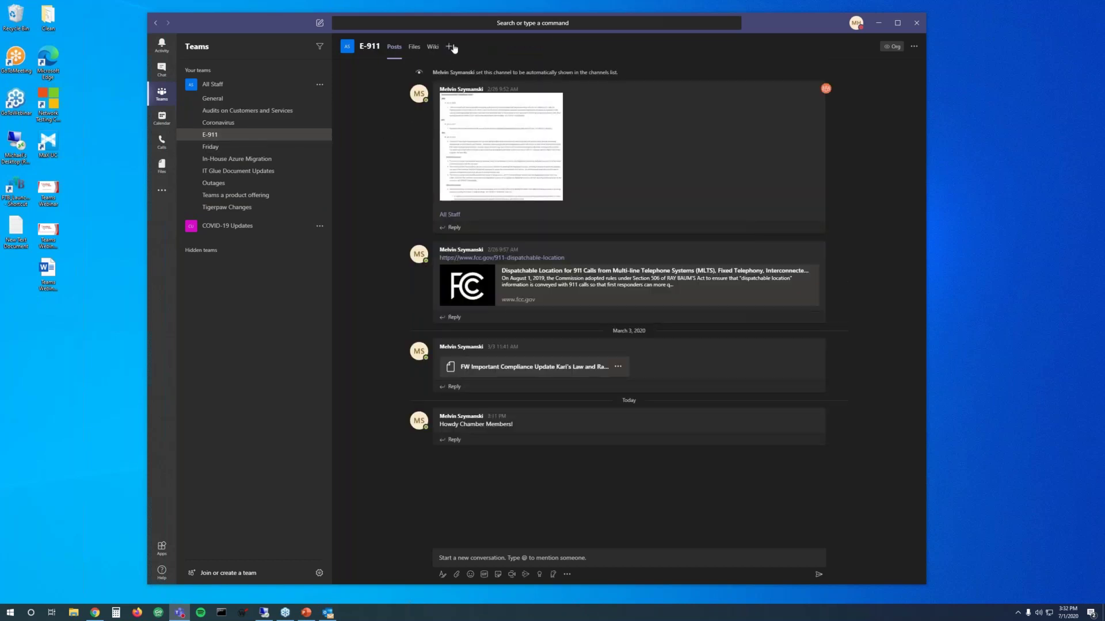
left_click(413, 47)
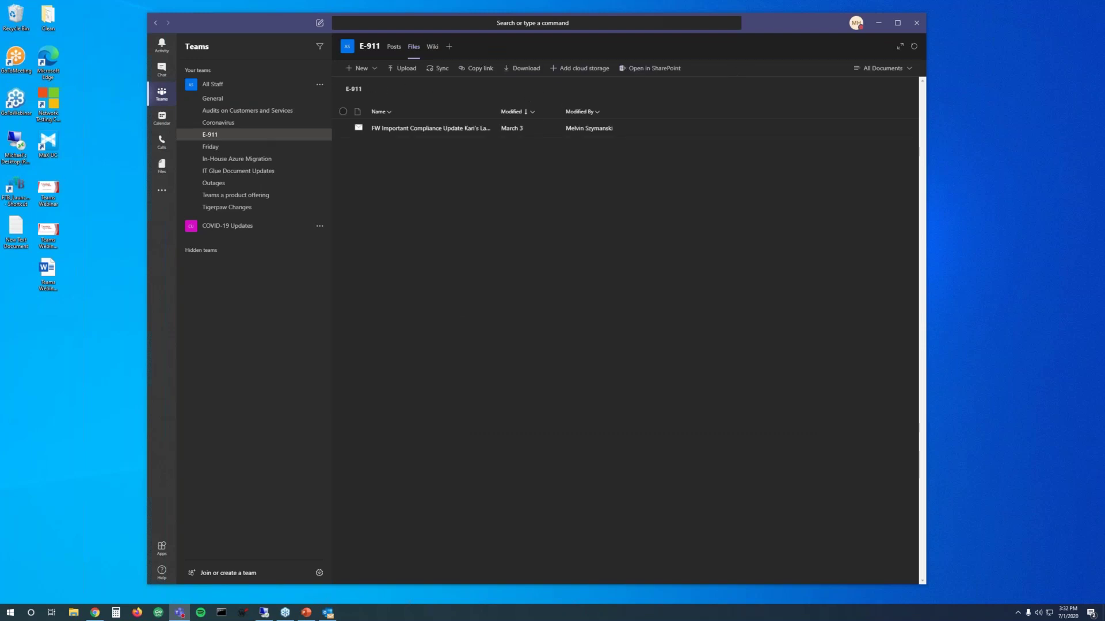
left_click(587, 68)
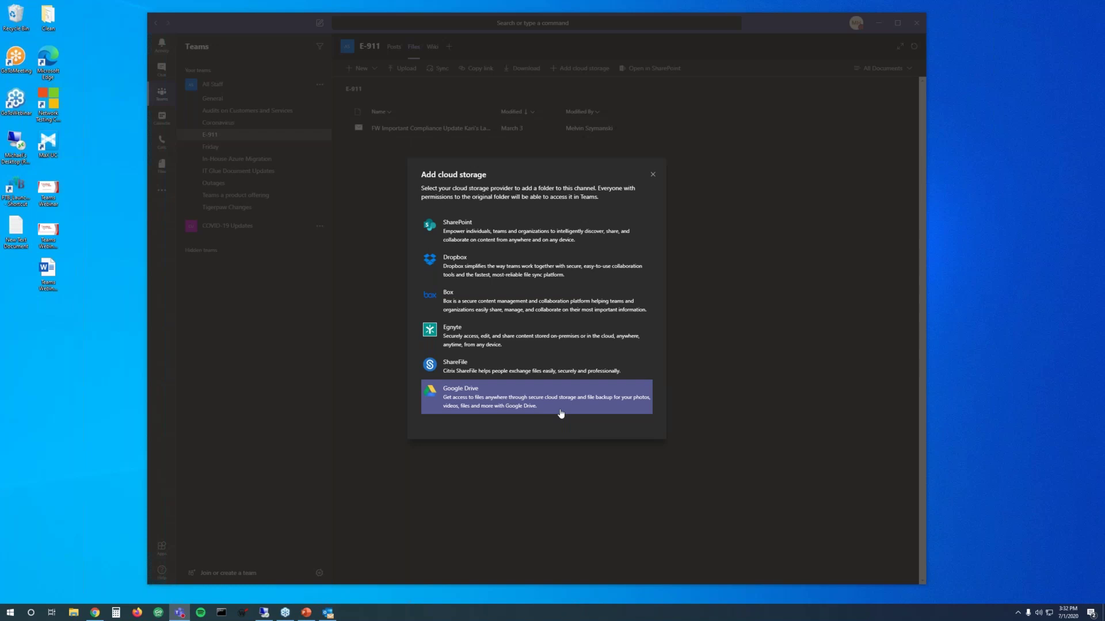
left_click(653, 175)
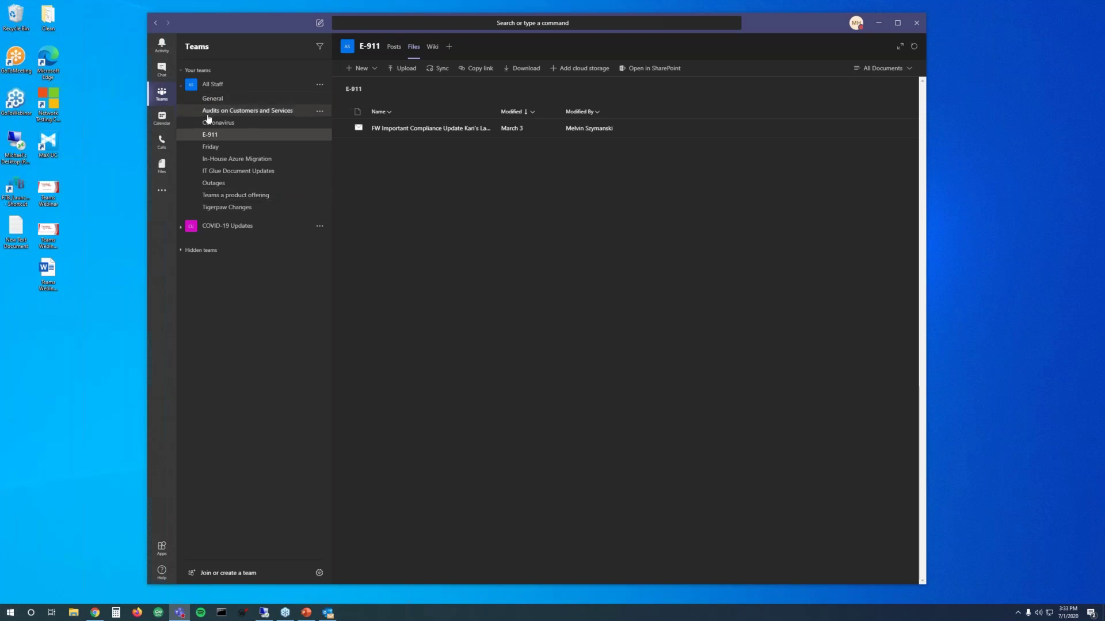
- Open the Polly app from the additional apps, and briefly show the Teams Webinar slide show in PowerPoint before minimizing it
left_click(162, 190)
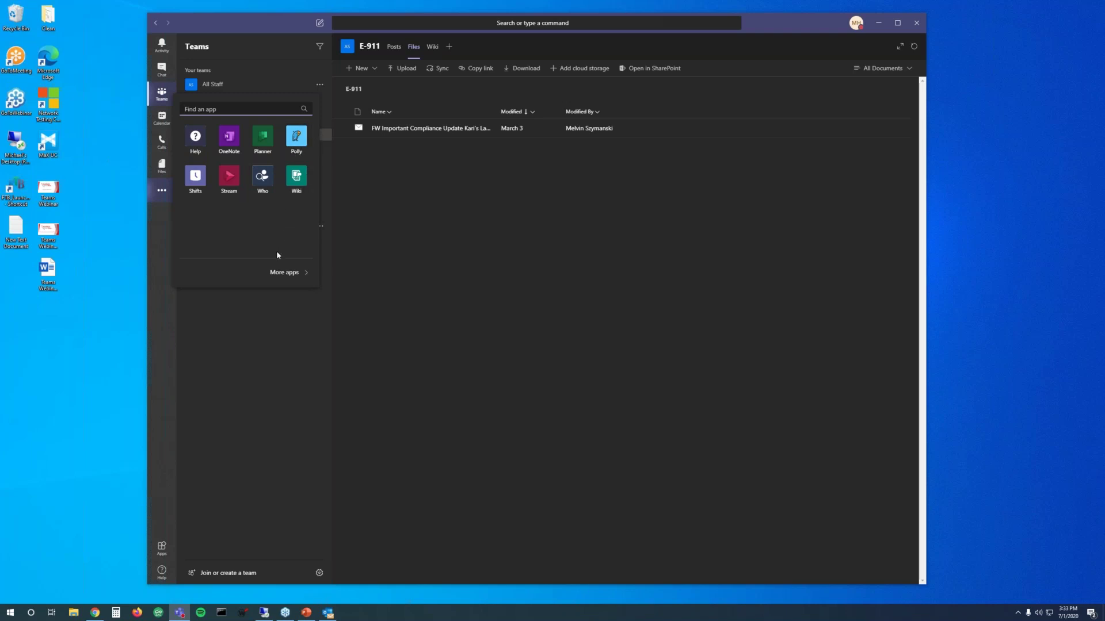
left_click(308, 146)
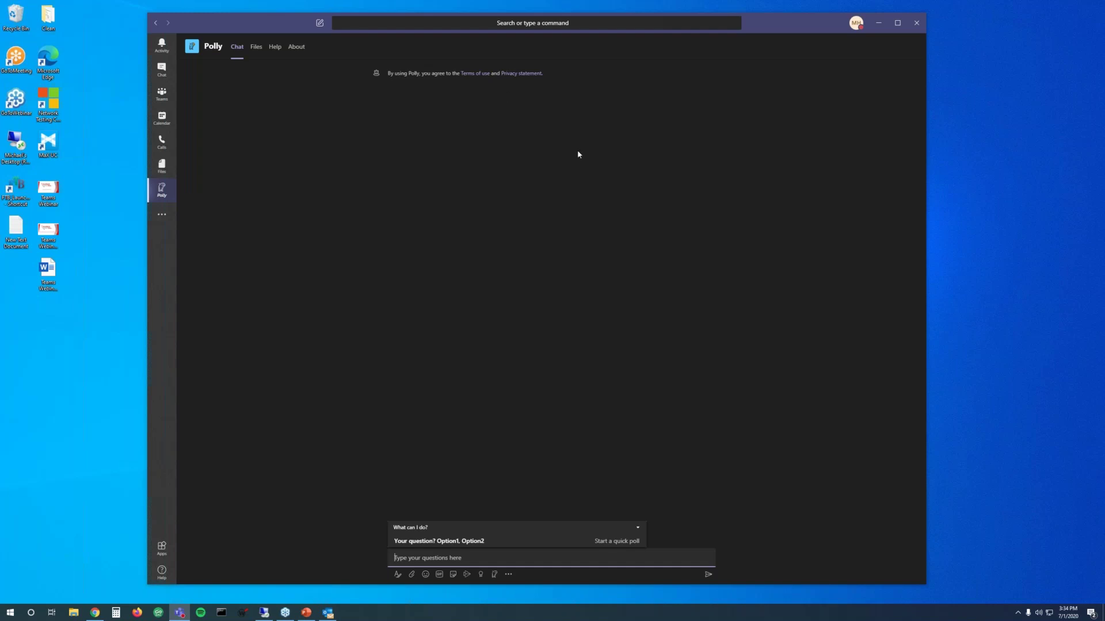
left_click(306, 613)
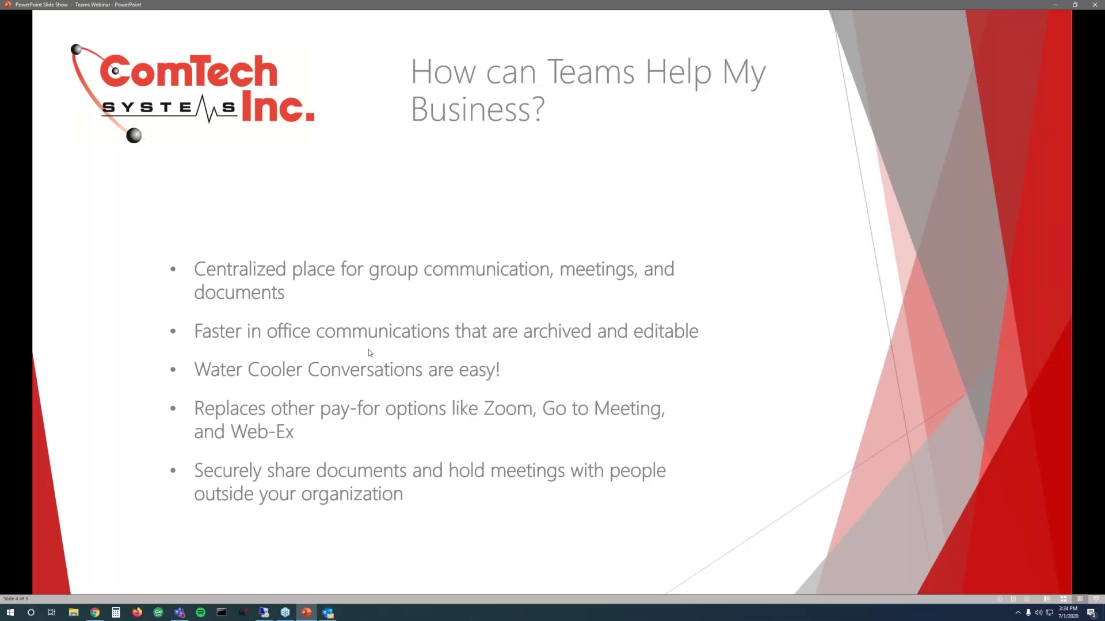
left_click(1056, 5)
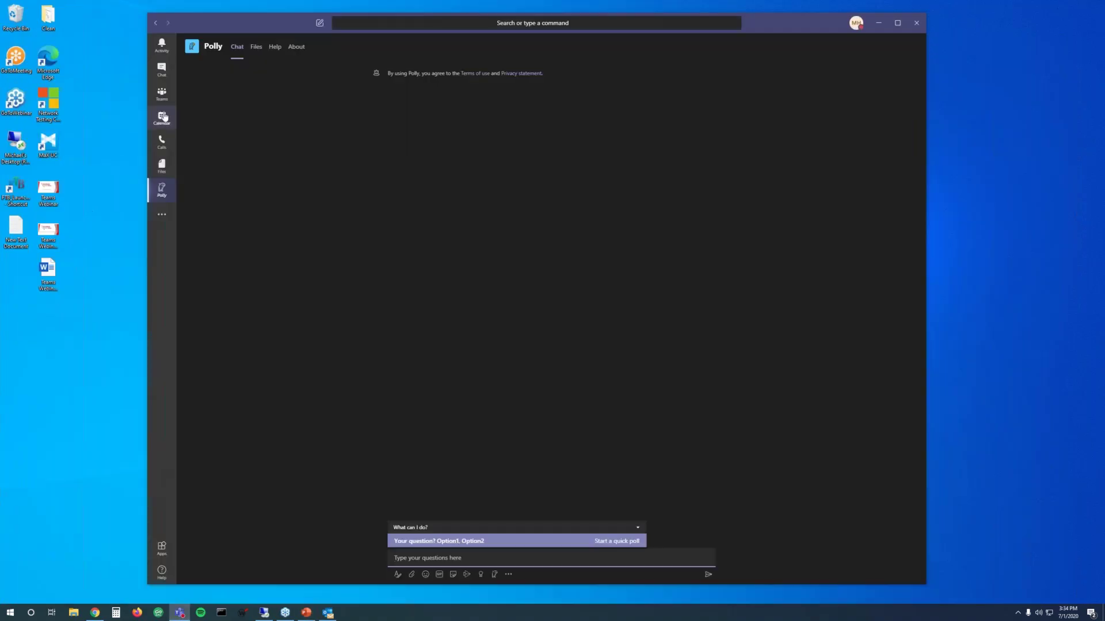
- View the speed dial contacts in Calls and try the /call command, cancelling it without choosing a person
left_click(168, 143)
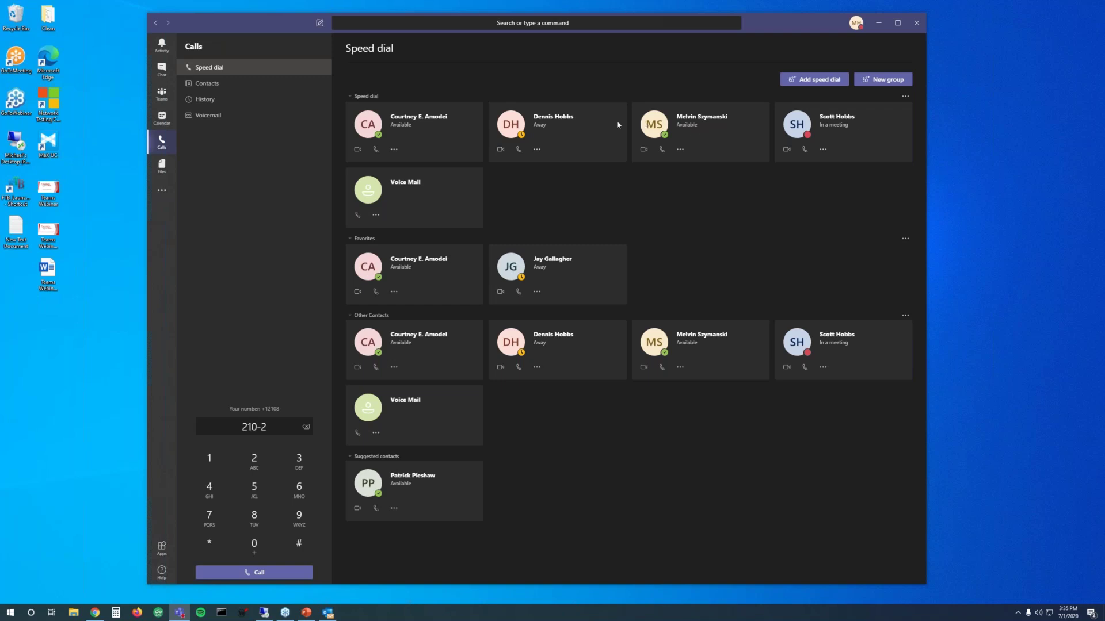
mouse_move(648, 123)
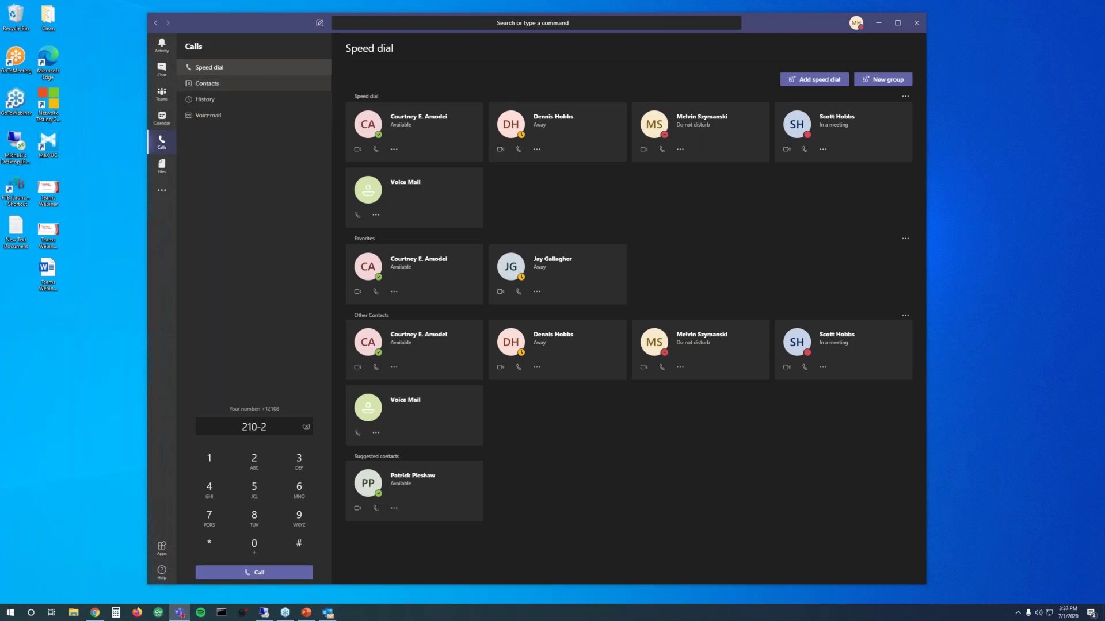
left_click(487, 23)
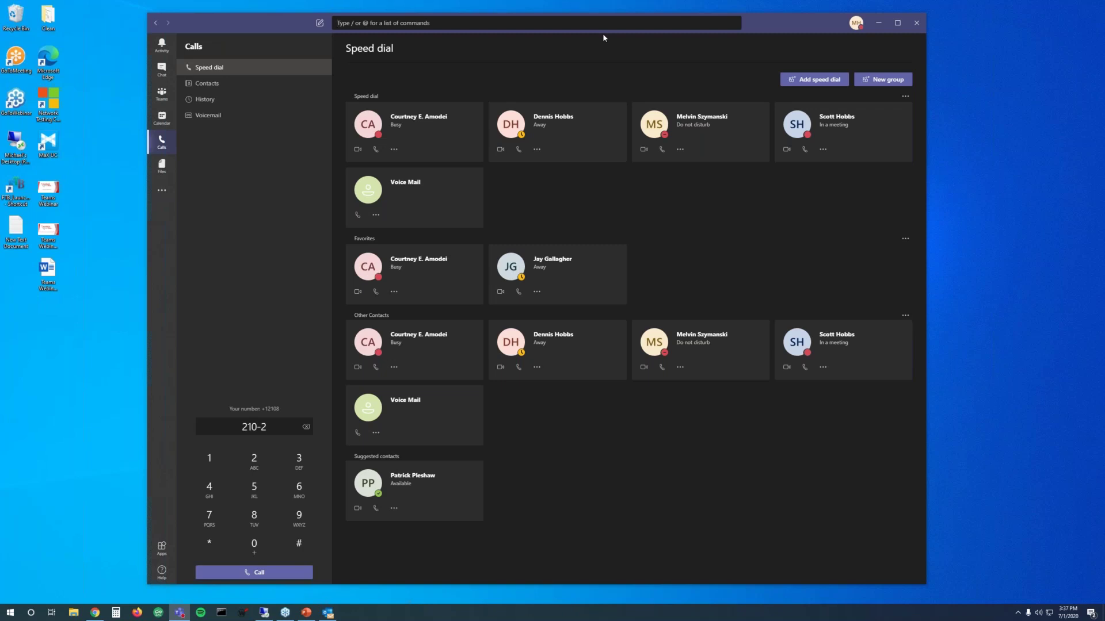
type("/cal")
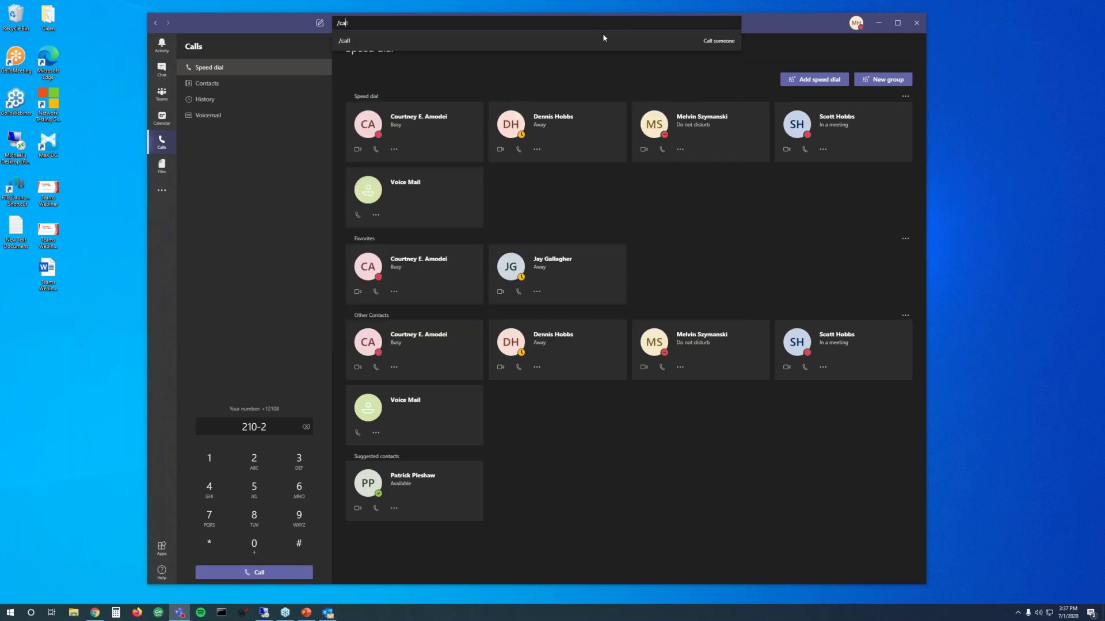
type("l")
key("Return")
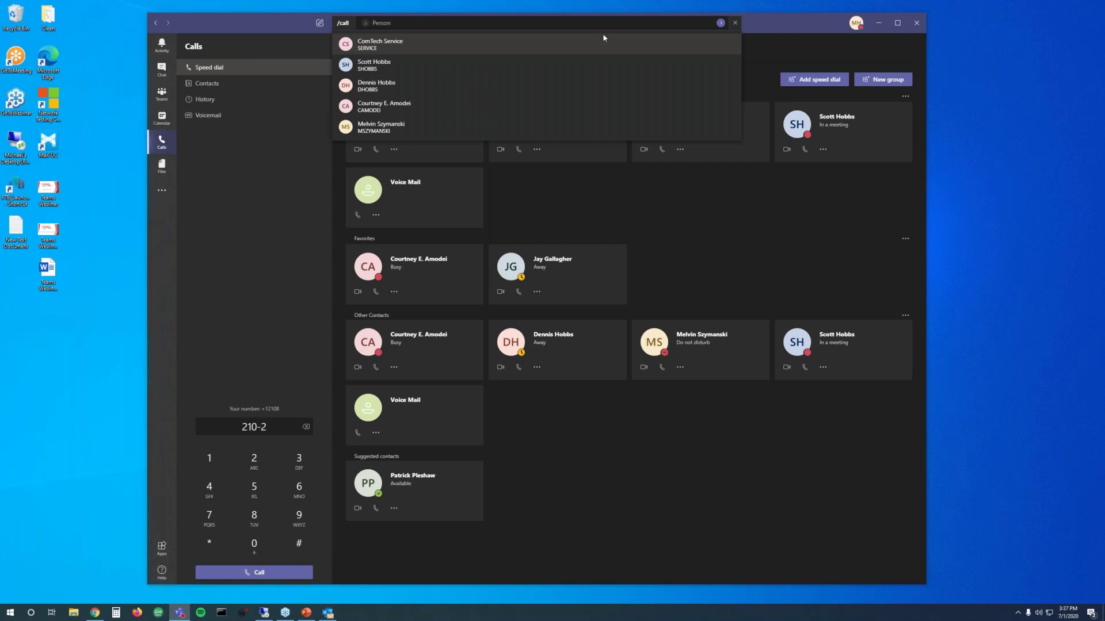
key("Escape")
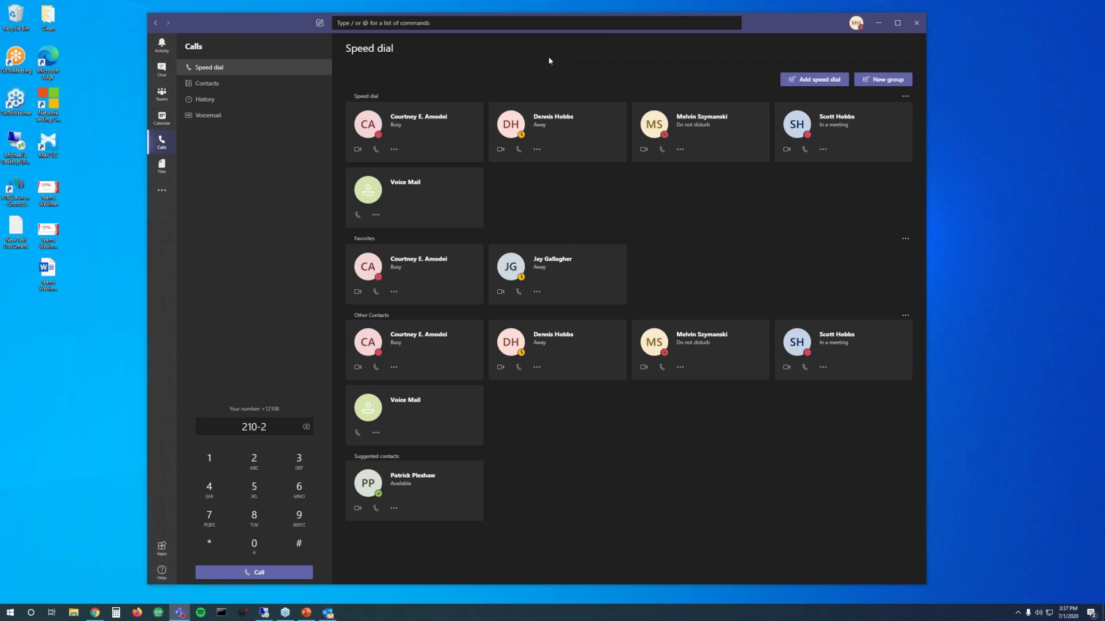
- Run the /keys command, look through the full list of keyboard shortcuts and close it
type("/keys")
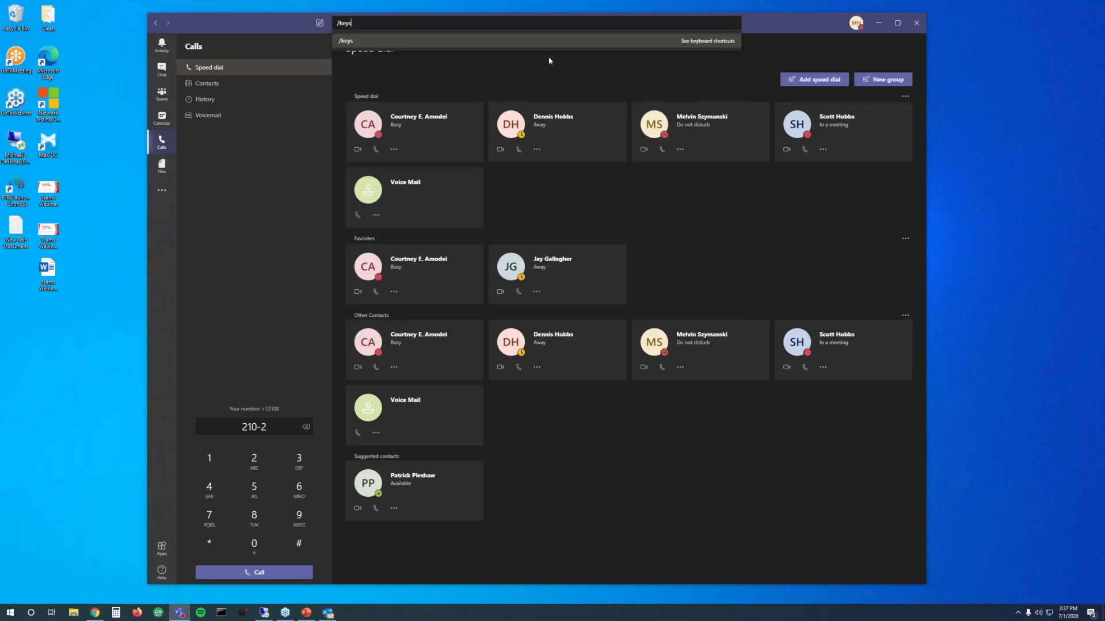
key("Return")
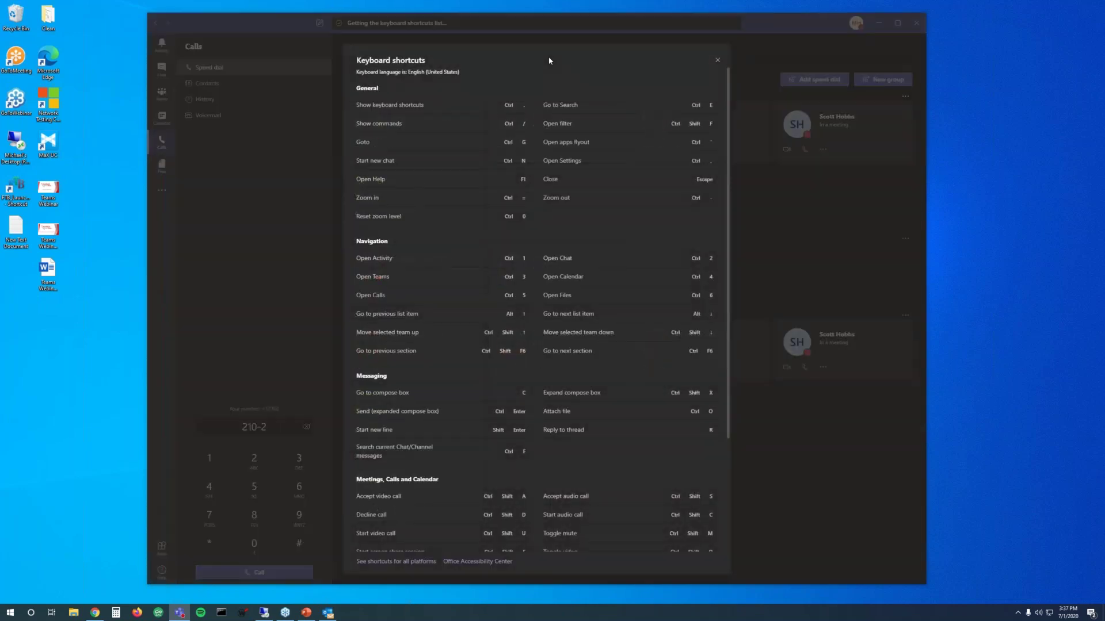
scroll(630, 279, "down", 5)
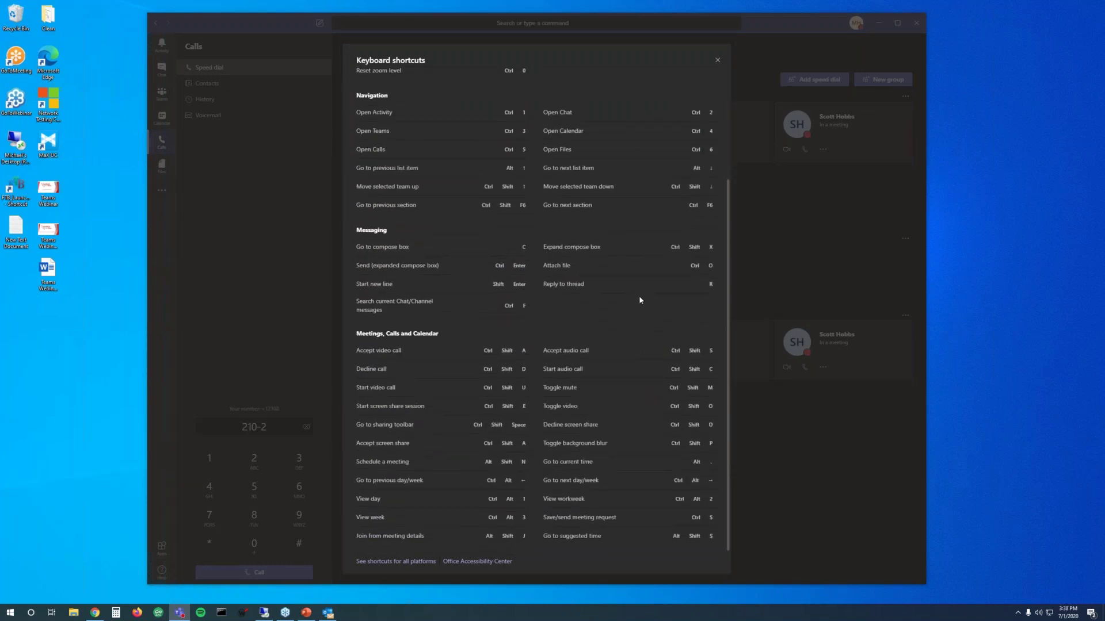
scroll(633, 307, "up", 4)
scroll(630, 316, "up", 1)
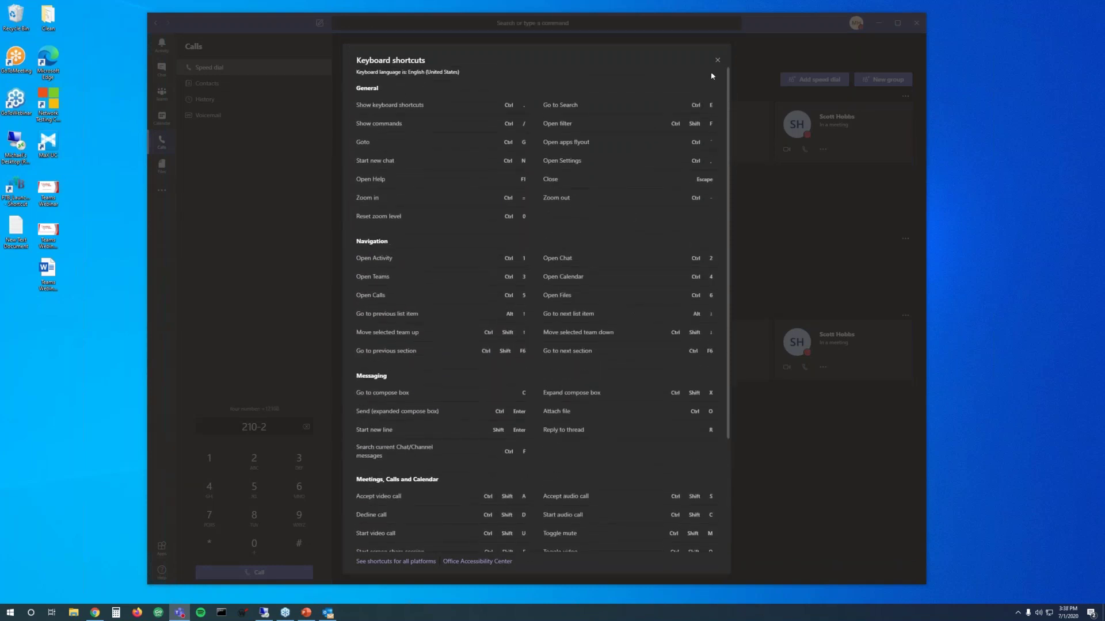
left_click(718, 60)
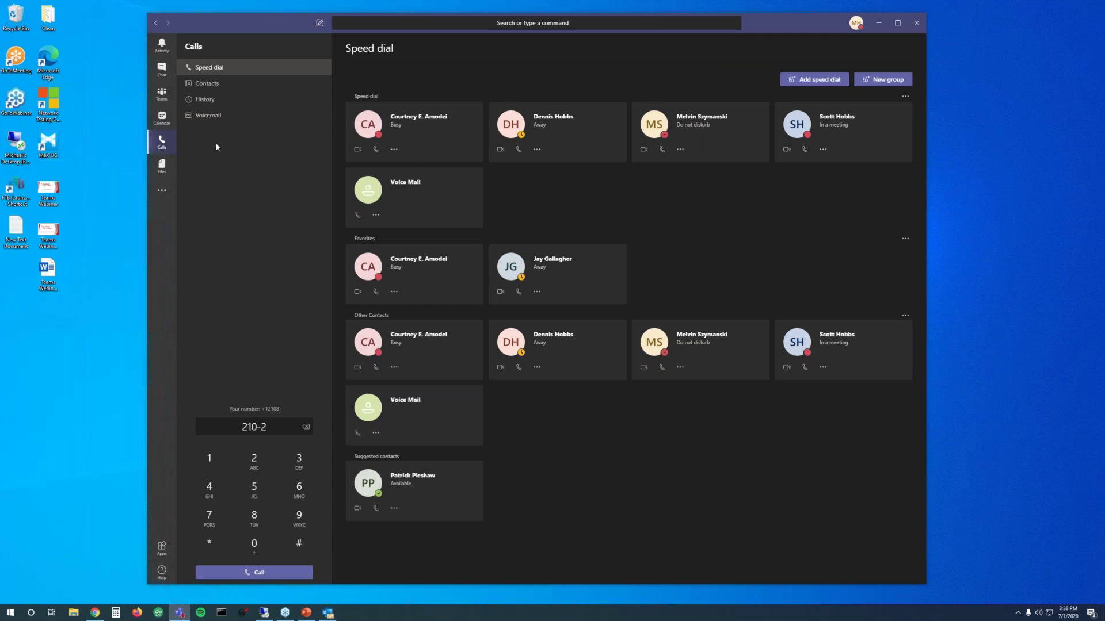
left_click(726, 25)
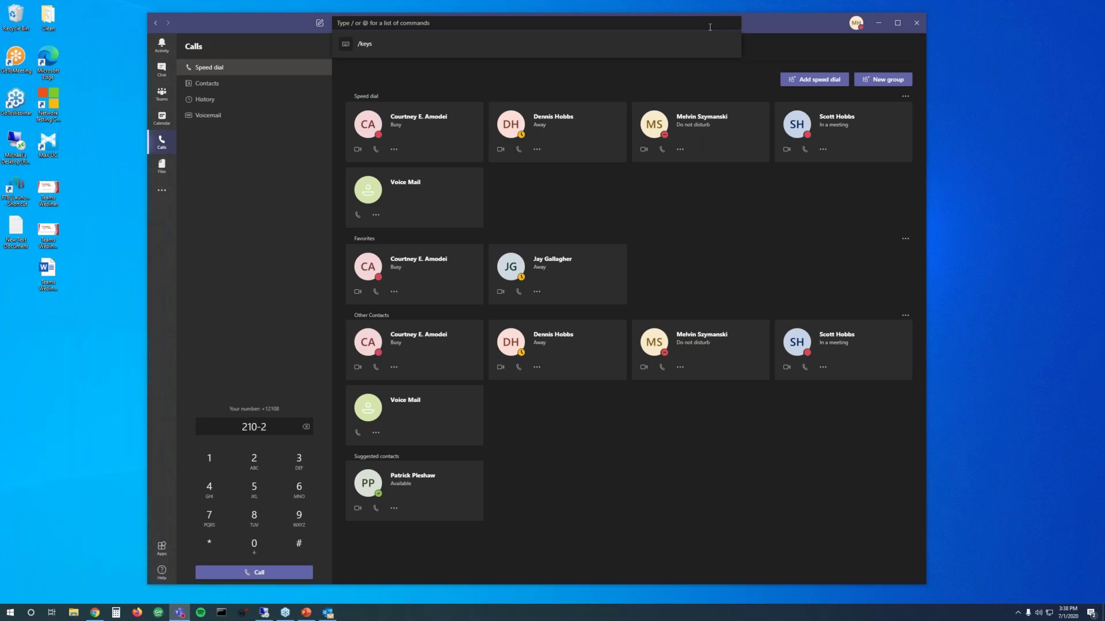
type("@Mic")
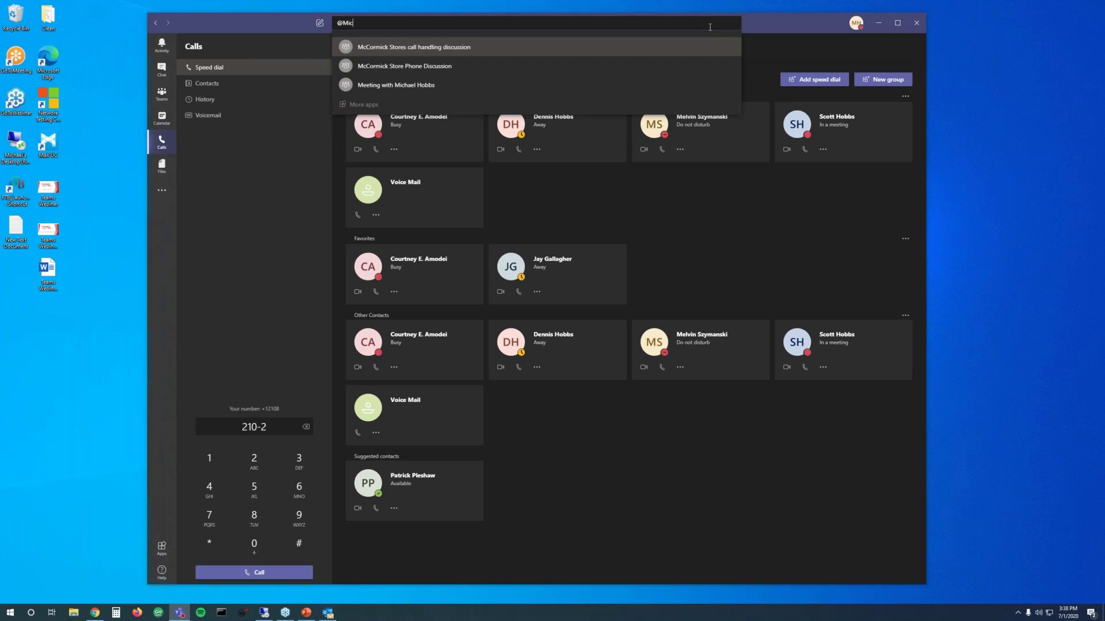
key("BackSpace")
key("BackSpace")
key("BackSpace")
key("BackSpace")
type("/")
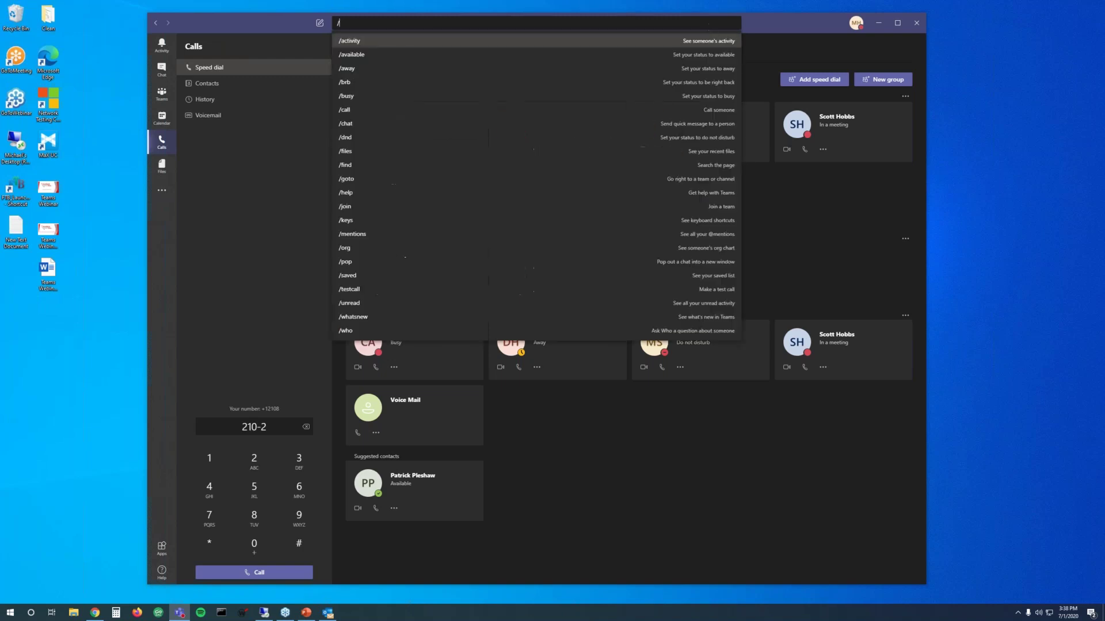
type("men")
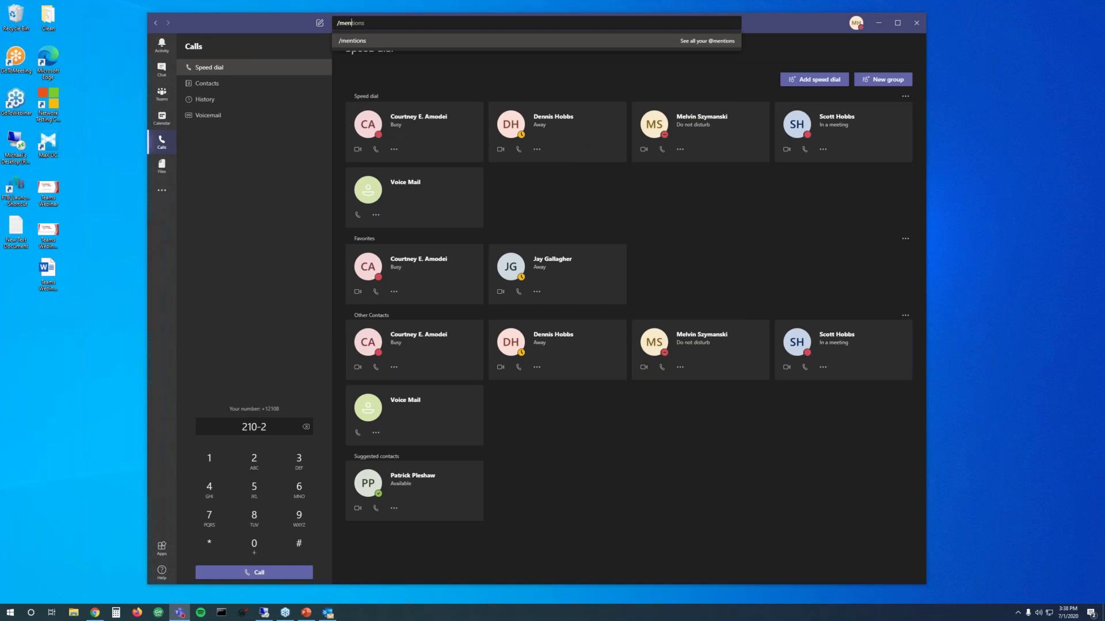
key("Return")
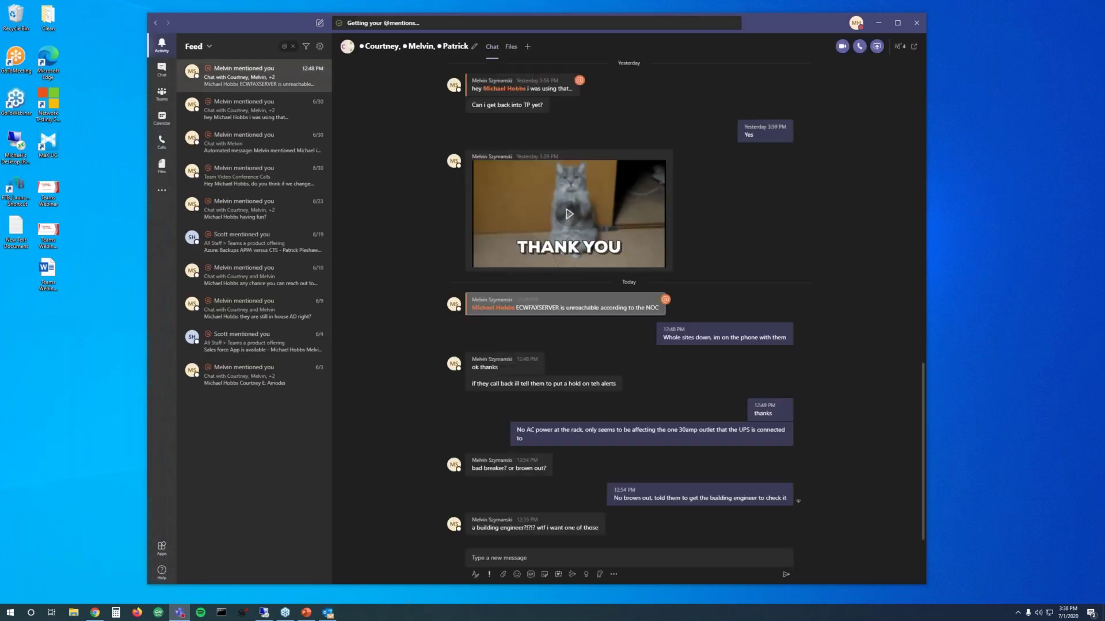
mouse_move(760, 420)
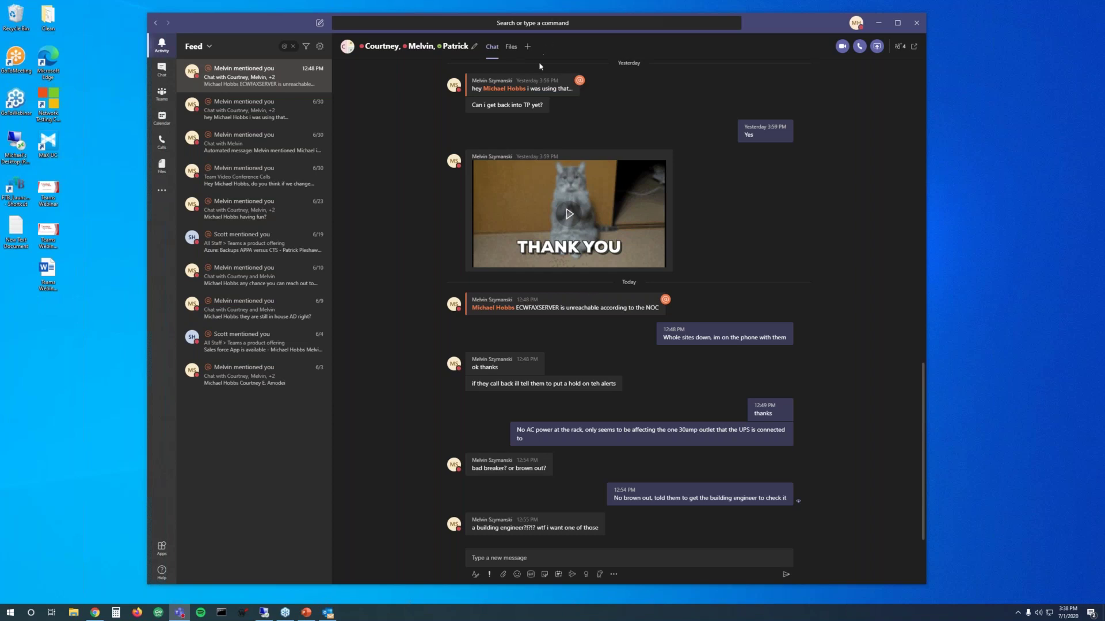
- View the recent chats and the full activity feed, and switch to the Teams Webinar slide show in PowerPoint
left_click(548, 23)
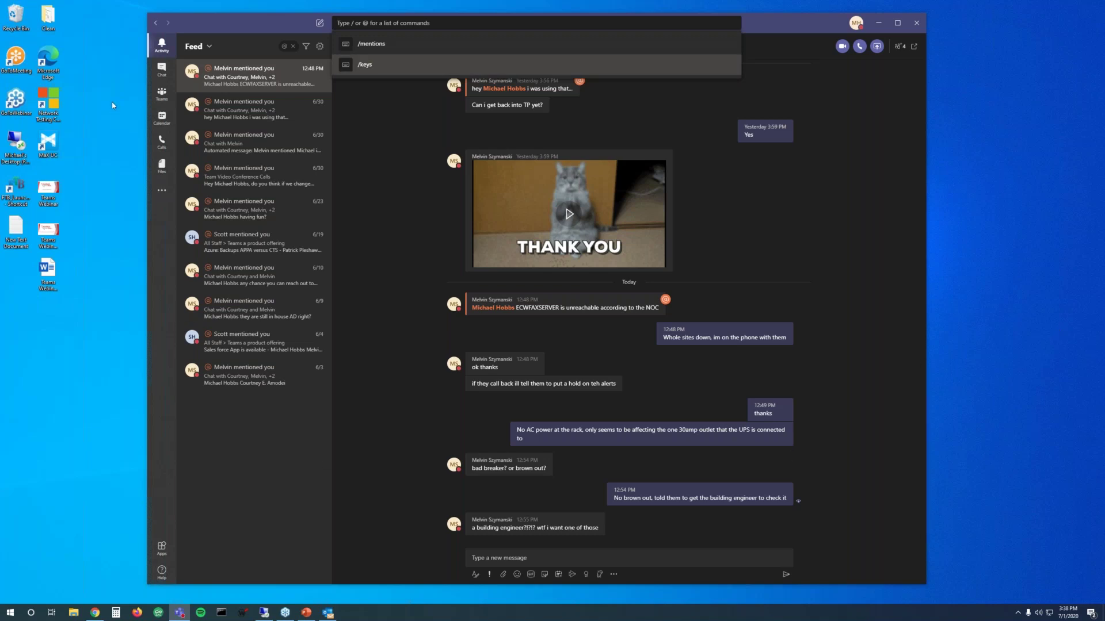
left_click(162, 69)
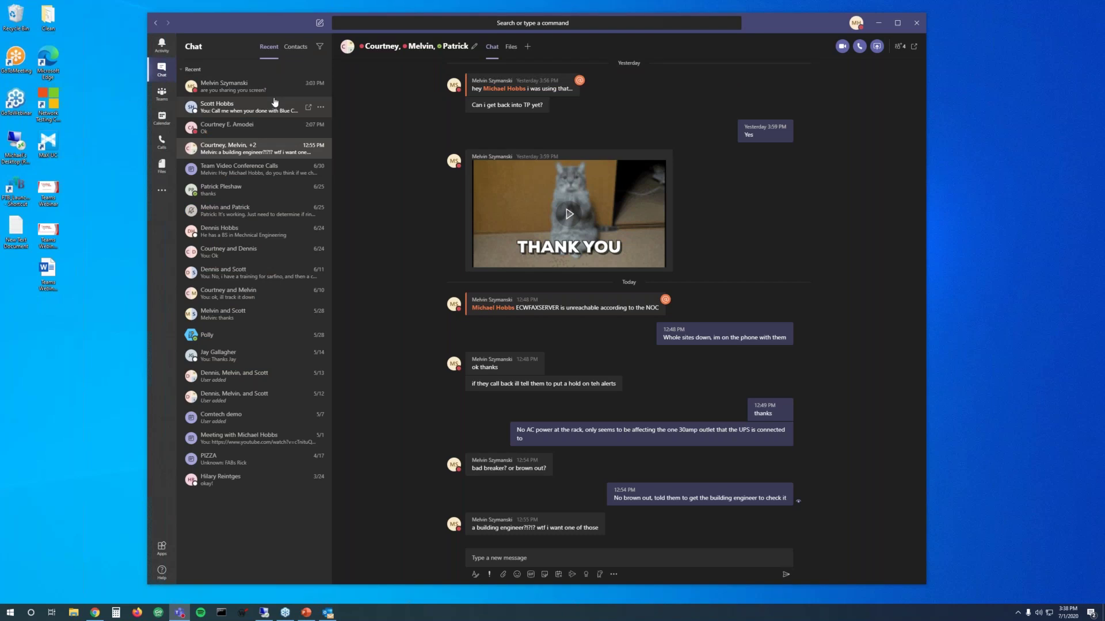
left_click(162, 57)
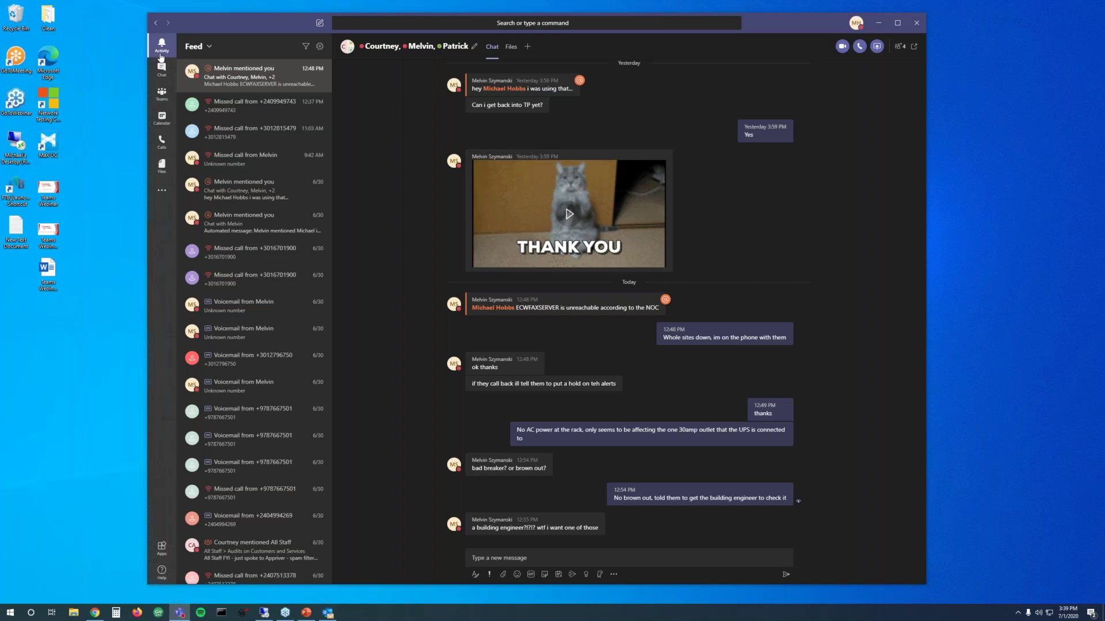
left_click(310, 618)
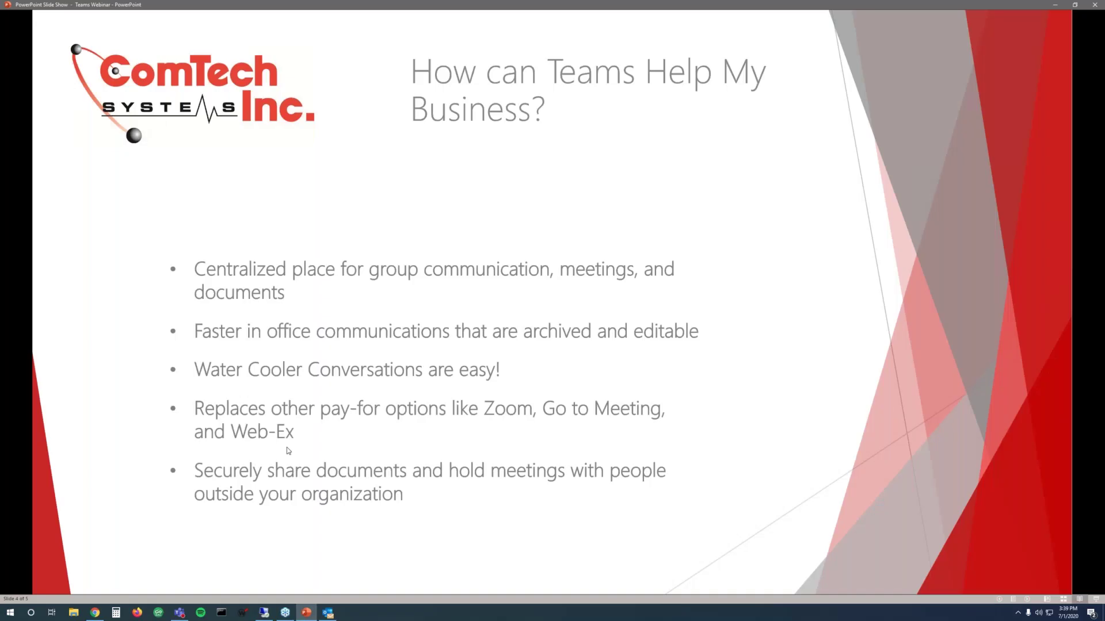